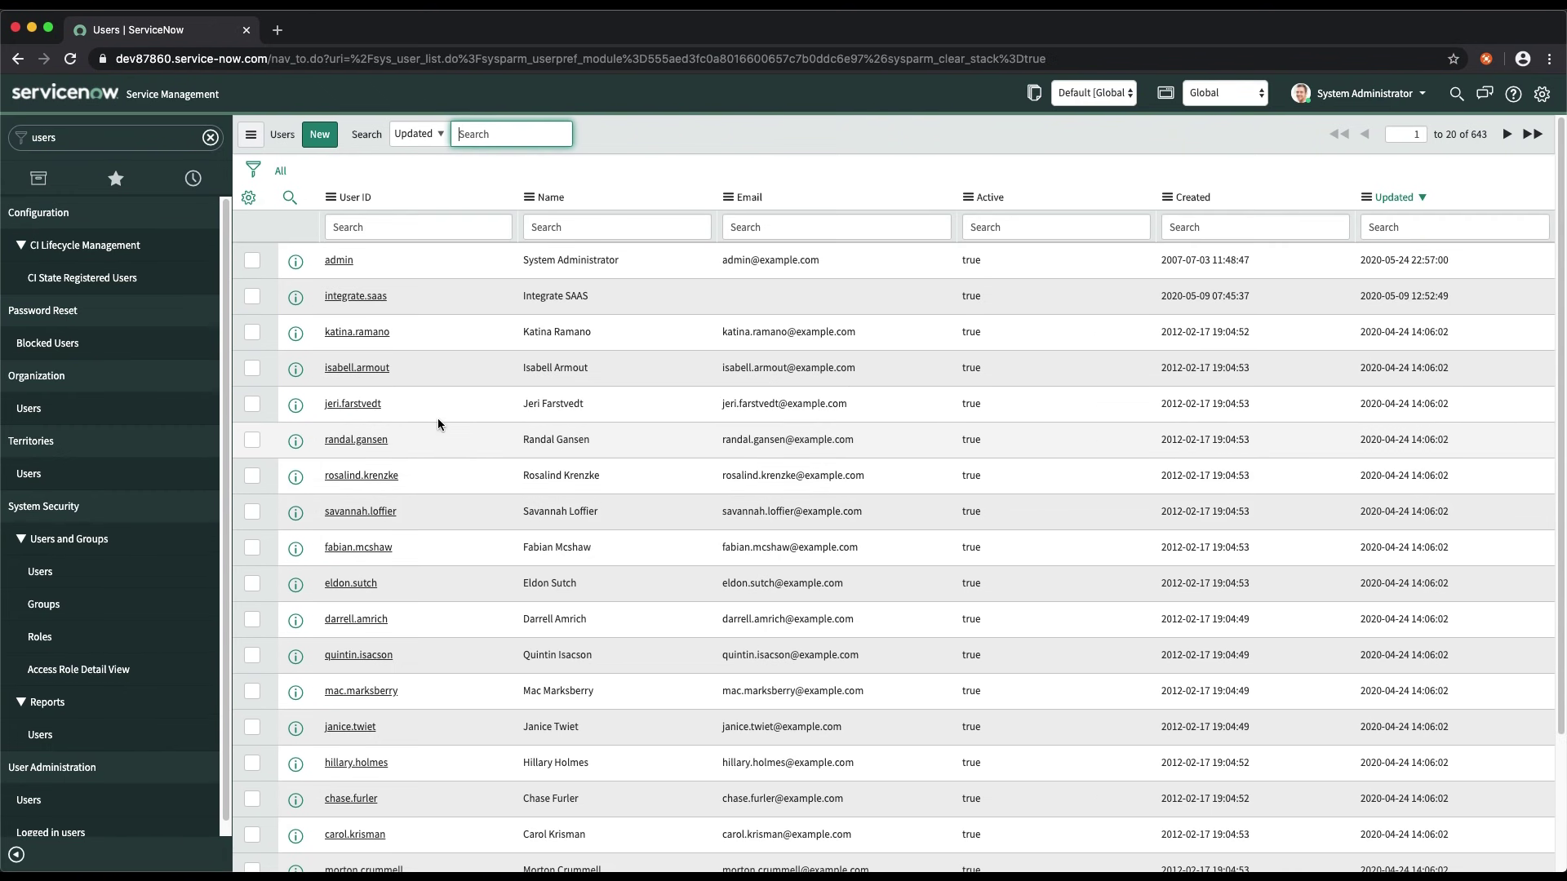
- Open the third user's record in the users list and examine its User ID and Password fields
{"action": "left_click", "coordinate": [361, 332]}
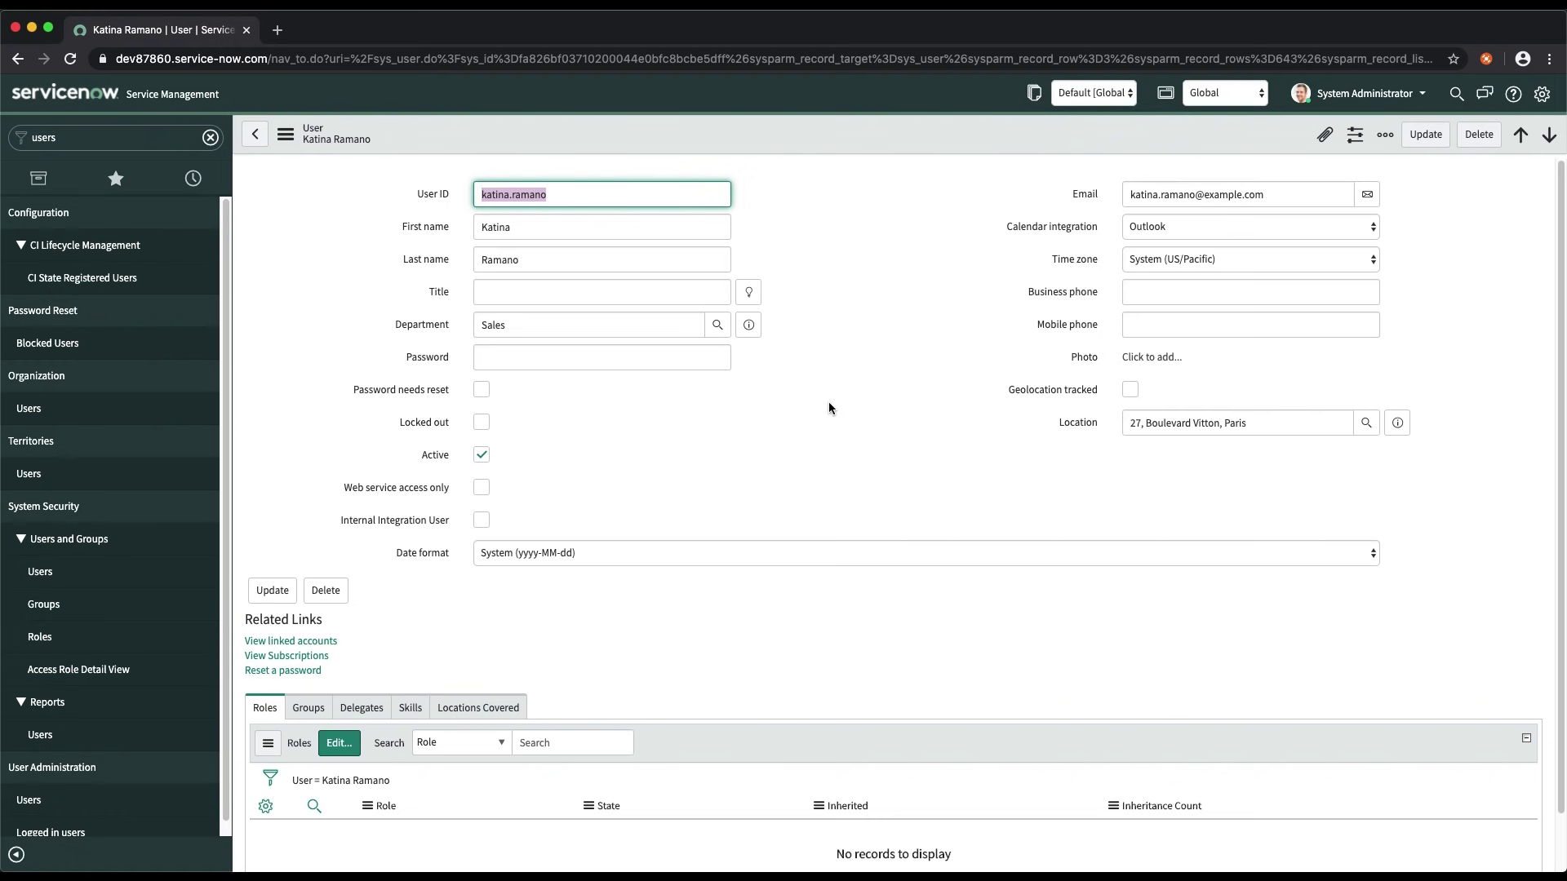
{"action": "left_click", "coordinate": [511, 359]}
{"action": "left_click", "coordinate": [539, 193]}
- Filter the navigator for "groups" and open the User Administration groups list
{"action": "left_click", "coordinate": [105, 137]}
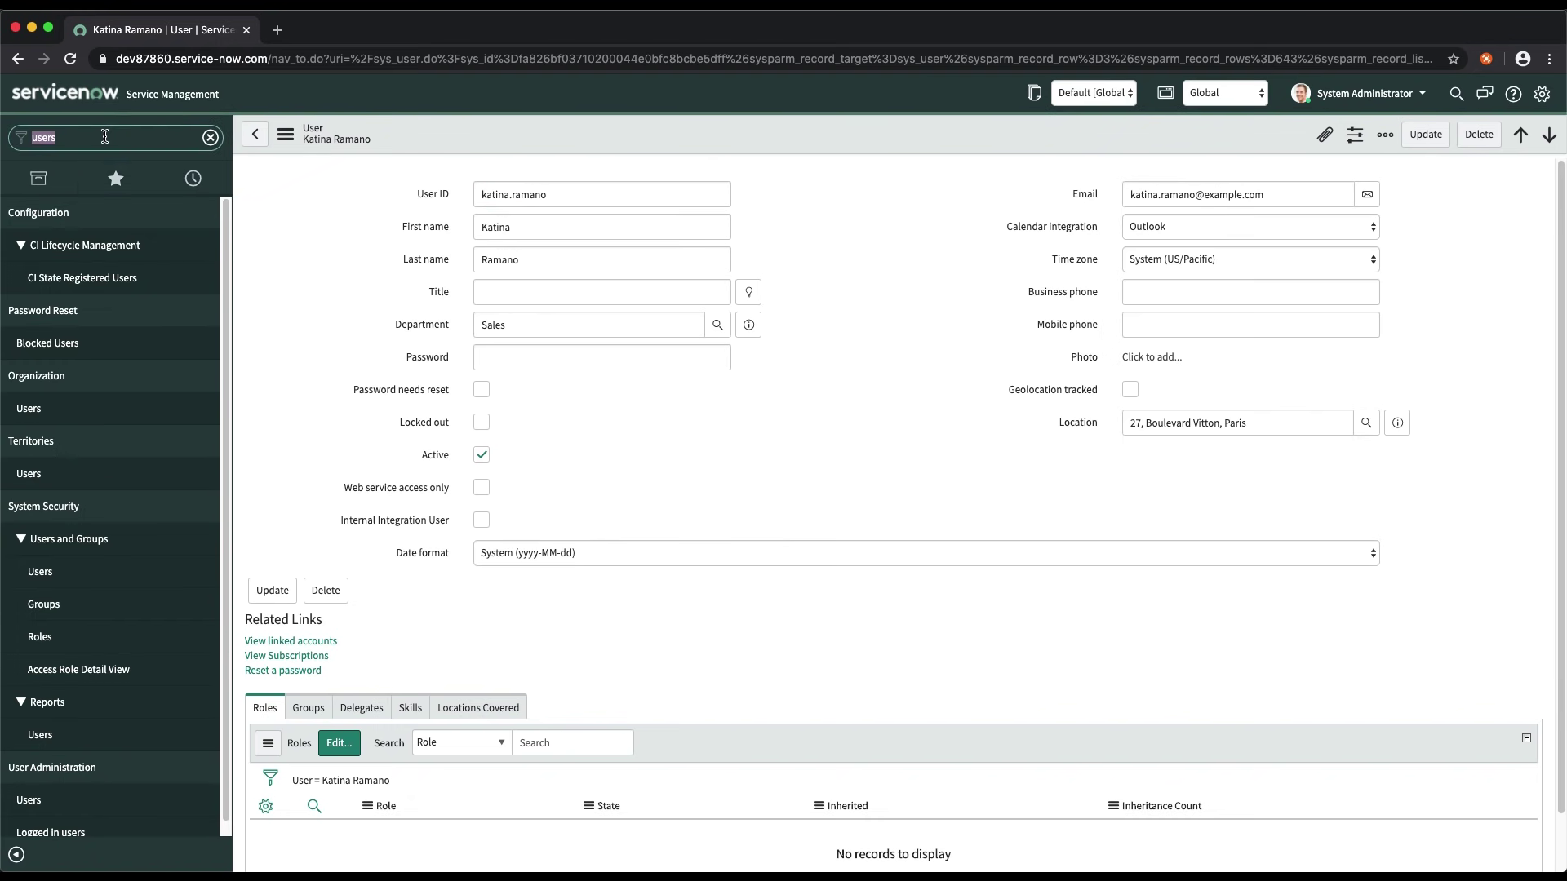
{"action": "key", "text": "BackSpace"}
{"action": "key", "text": "BackSpace"}
{"action": "key", "text": "BackSpace"}
{"action": "key", "text": "BackSpace"}
{"action": "key", "text": "BackSpace"}
{"action": "type", "text": "groups"}
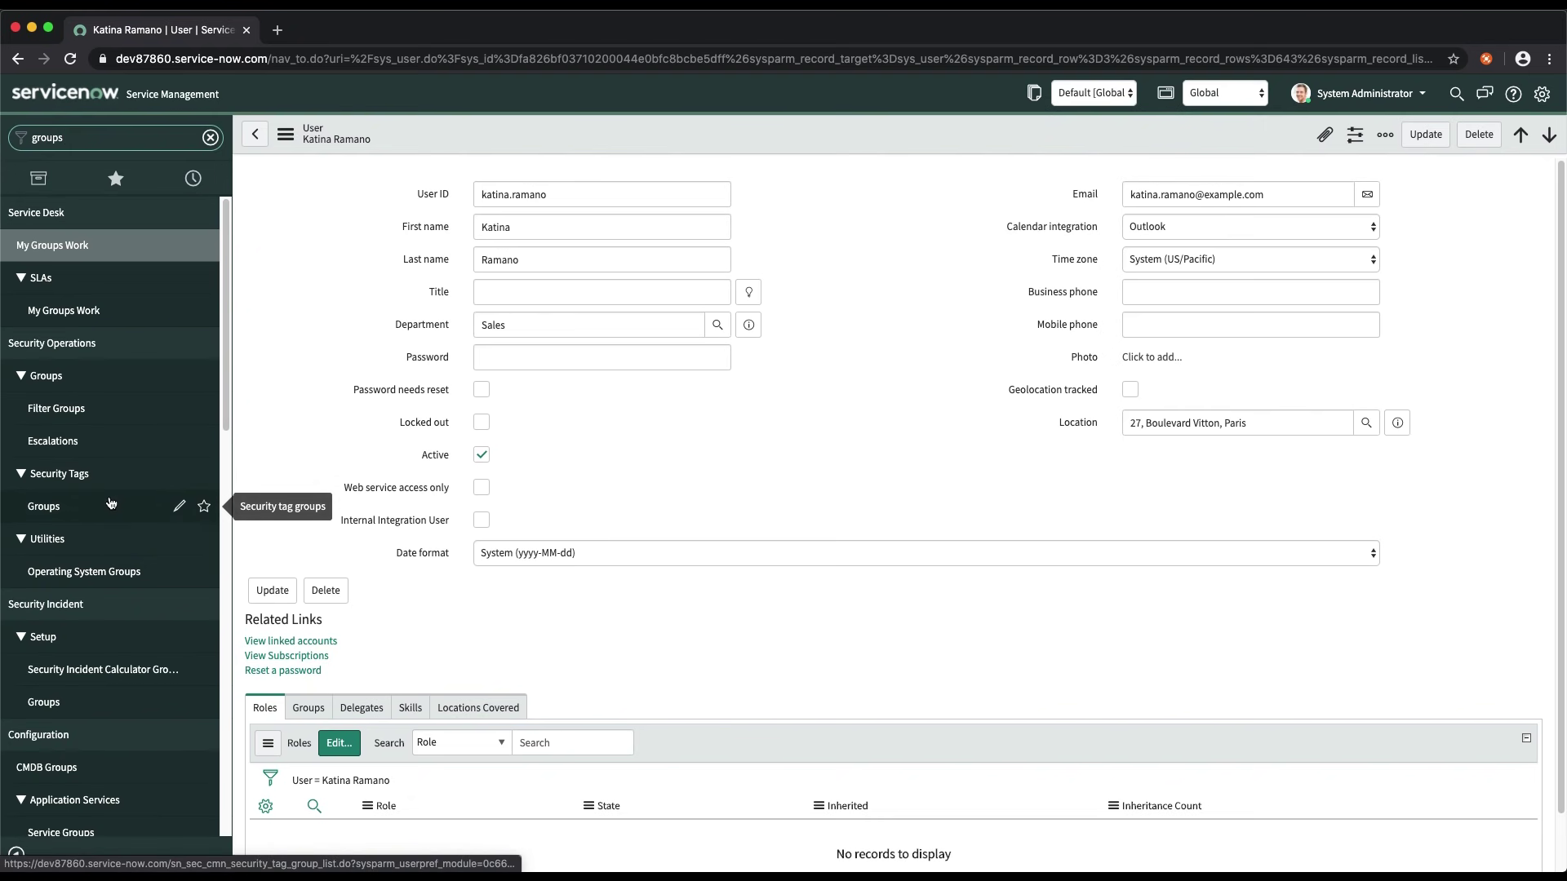
{"action": "scroll", "coordinate": [163, 653], "scroll_direction": "down", "scroll_amount": 15}
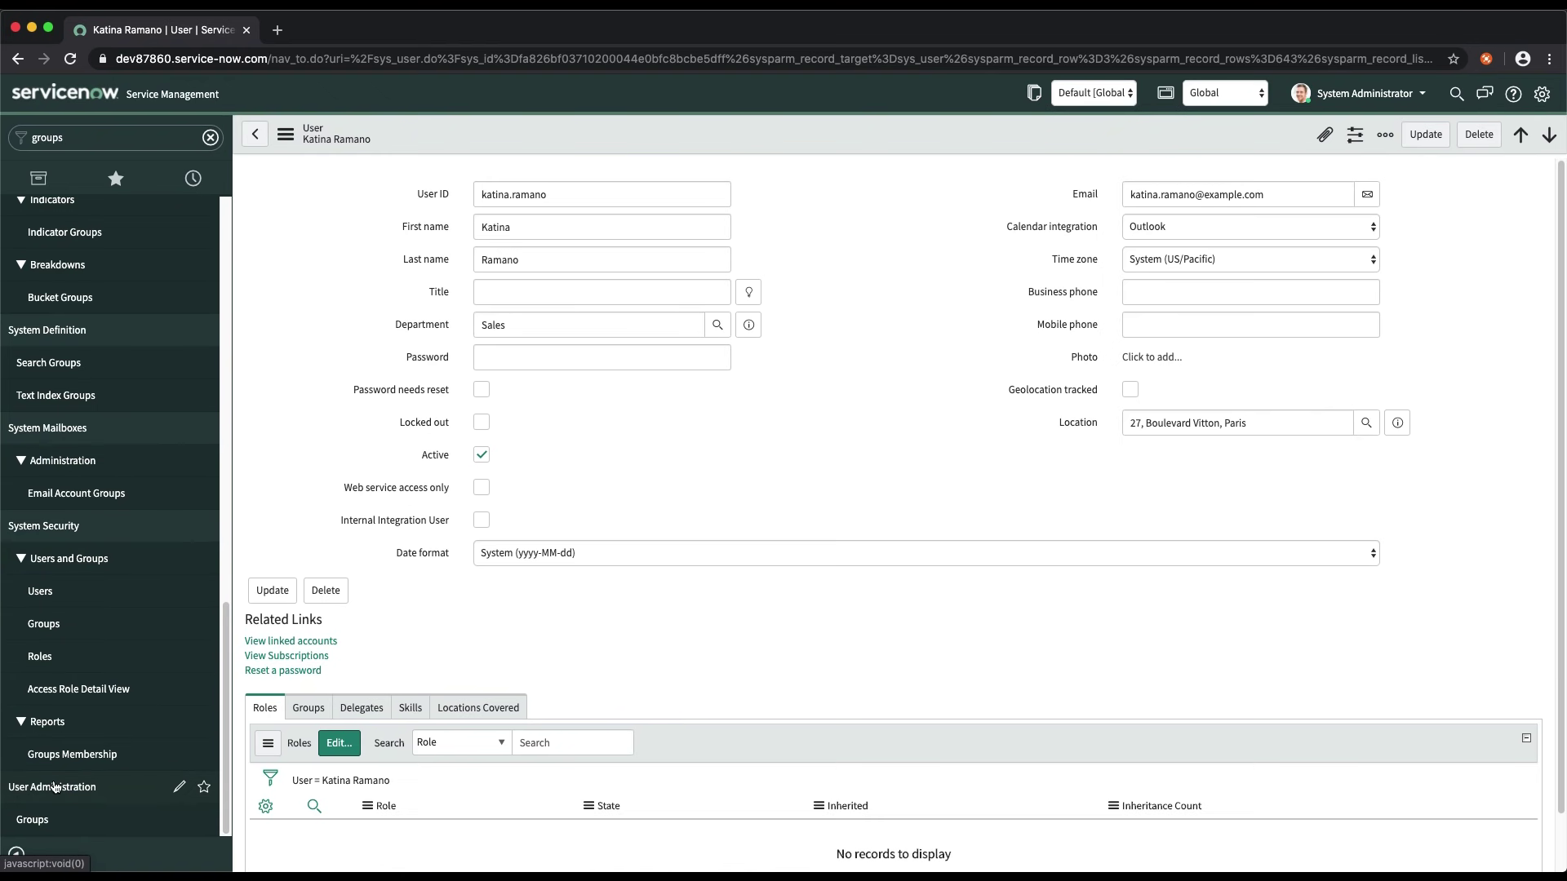
{"action": "left_click", "coordinate": [35, 826]}
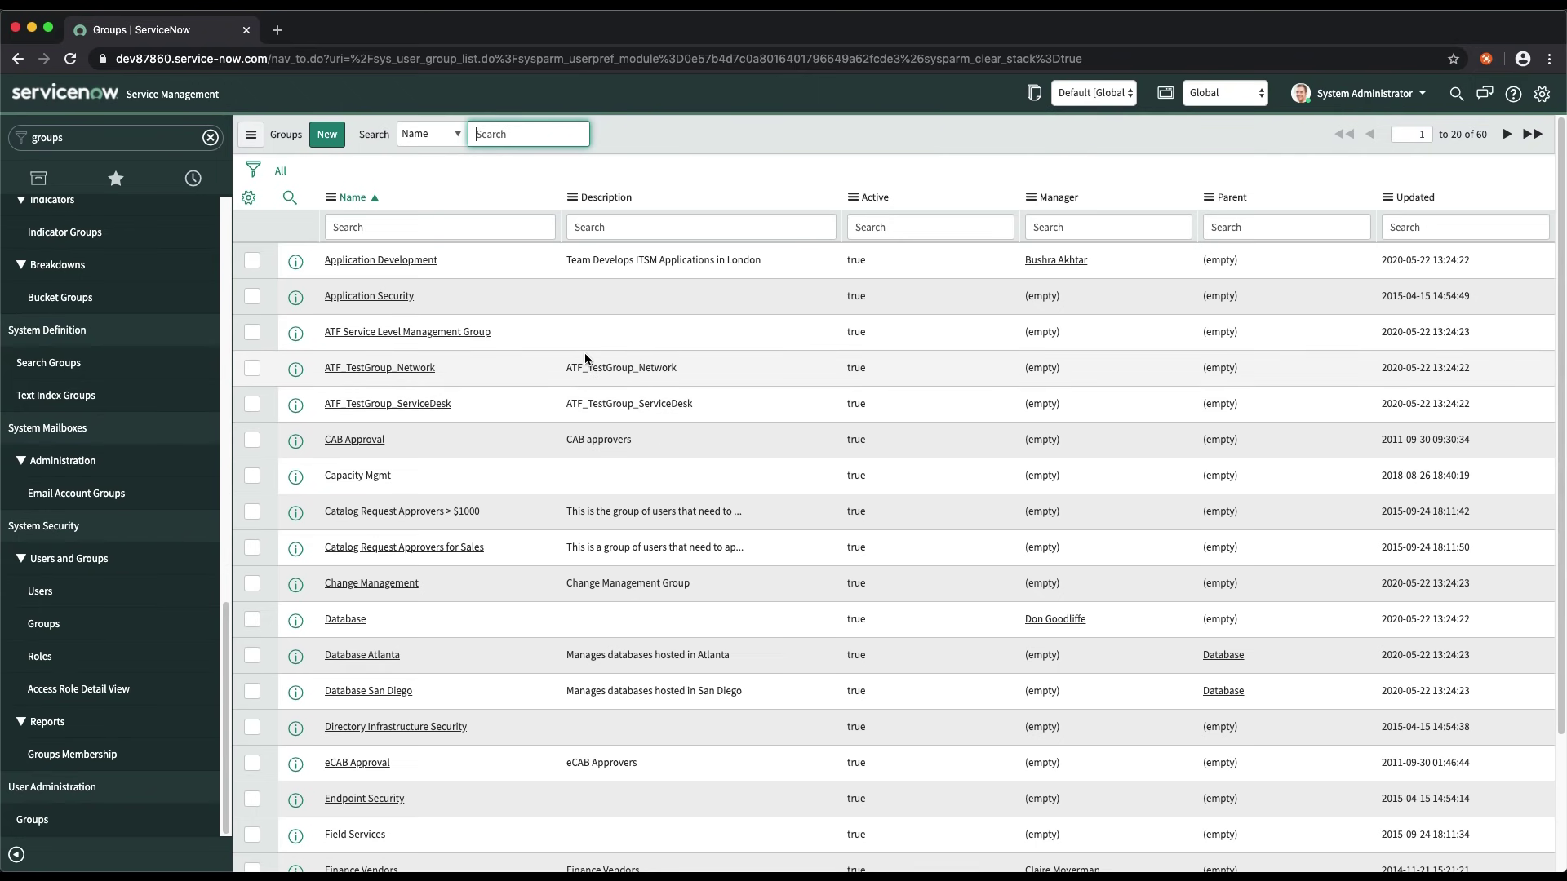
- Open the Application Development group and review its description, group members, child groups, skills and locations covered
{"action": "left_click", "coordinate": [383, 262]}
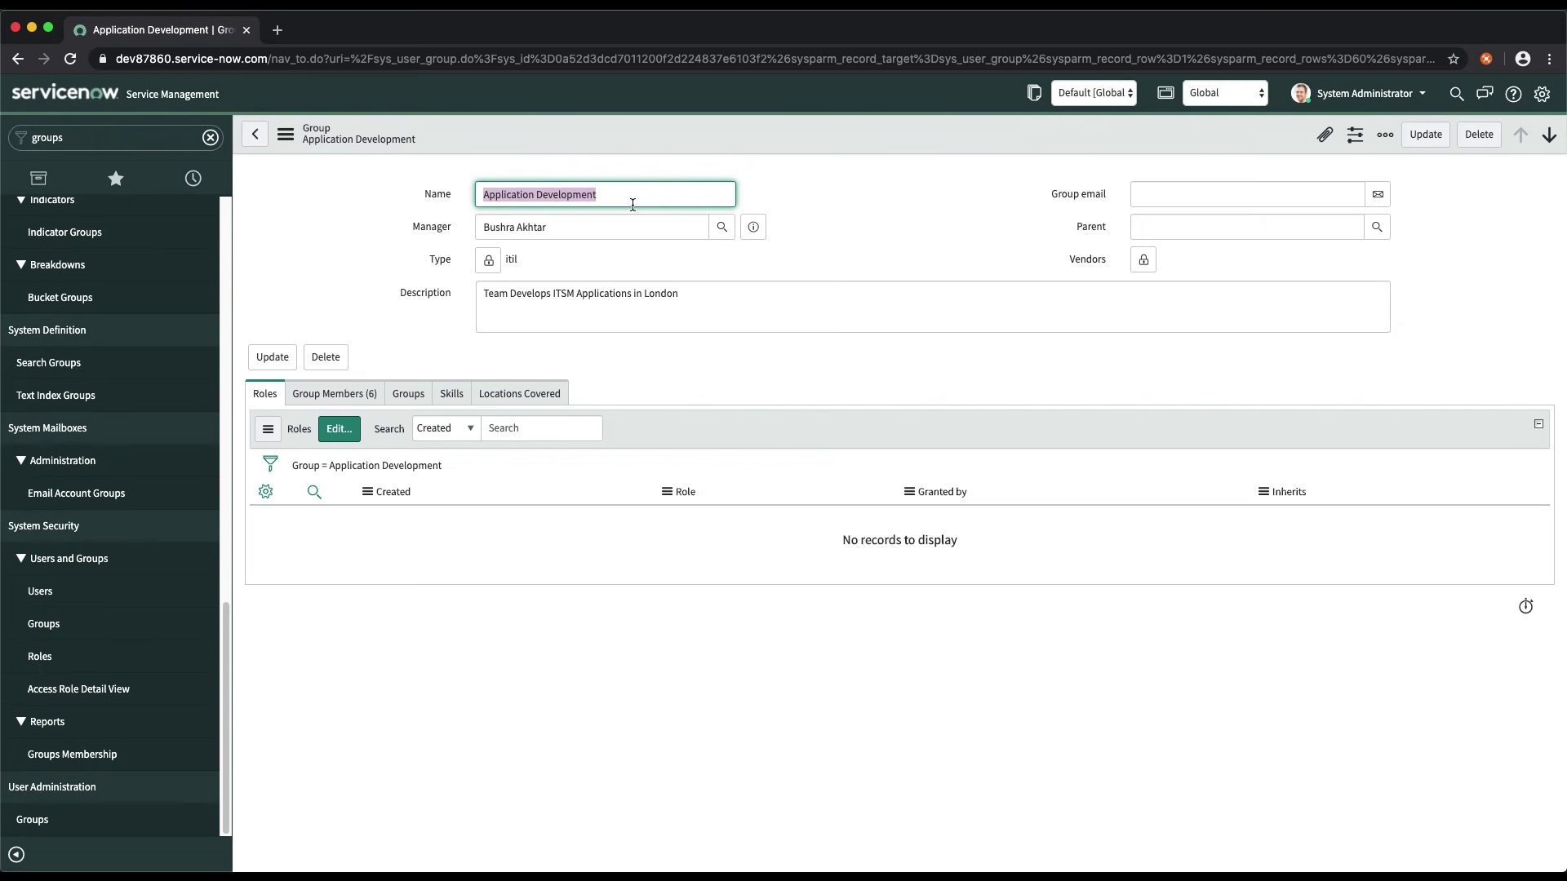
{"action": "left_click", "coordinate": [812, 287]}
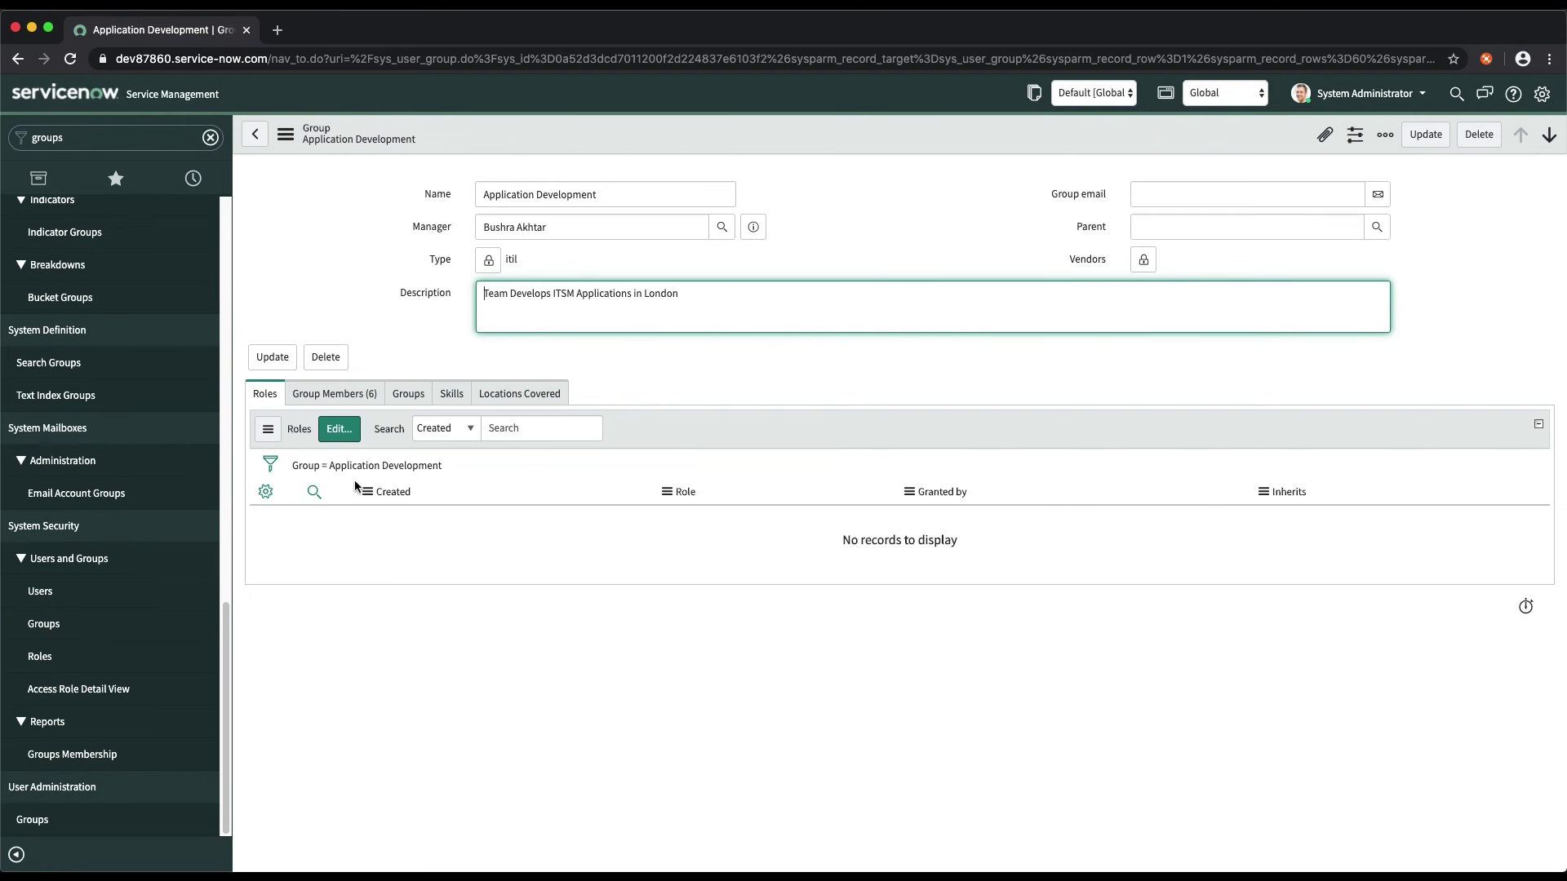
{"action": "left_click", "coordinate": [341, 404]}
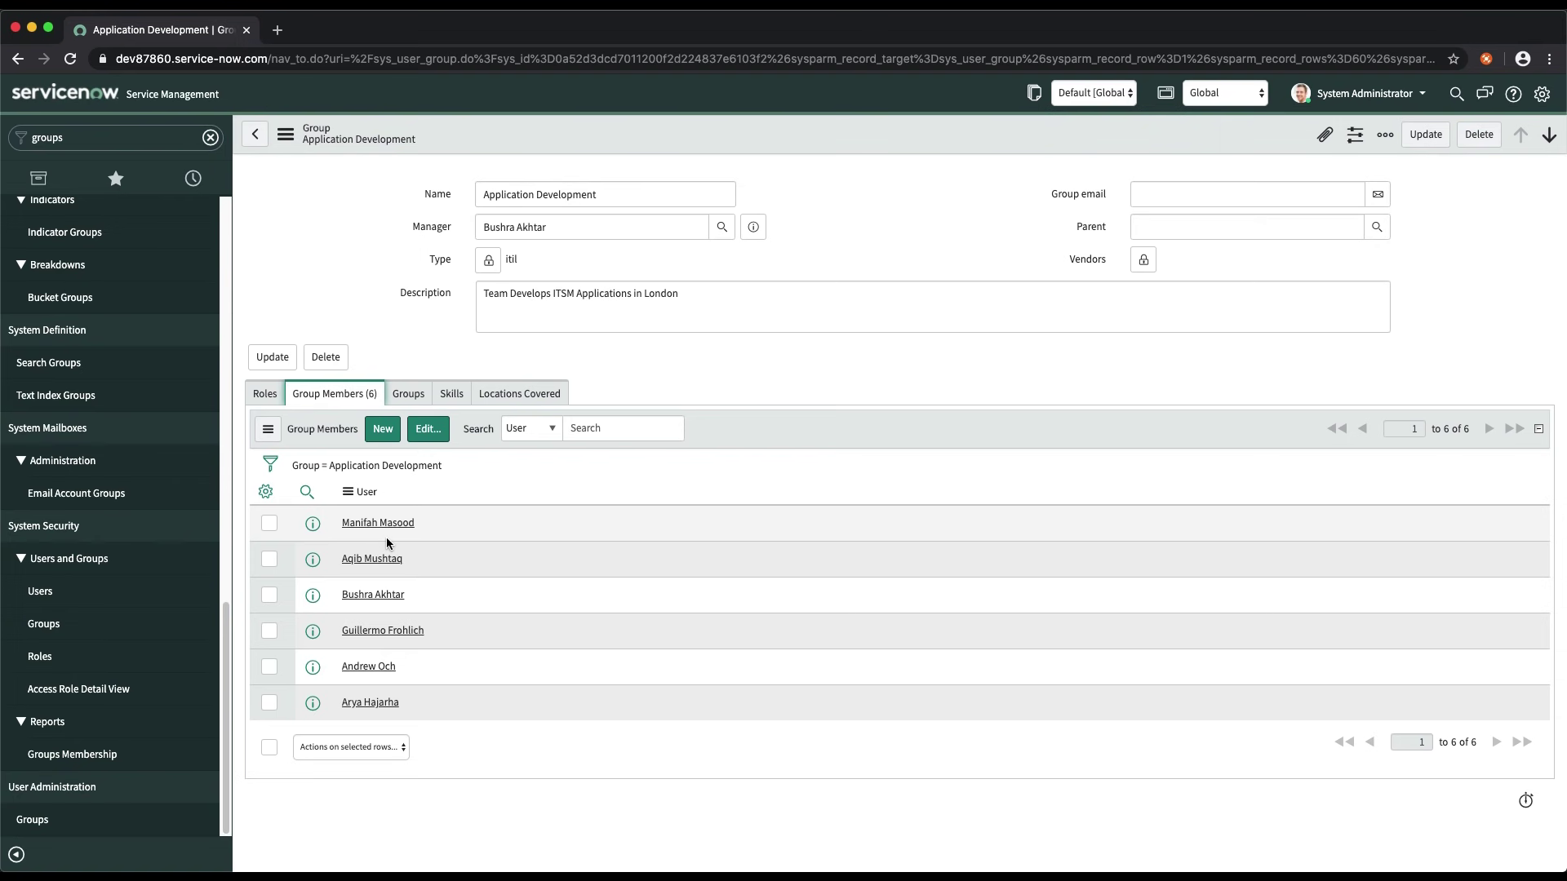
{"action": "left_click", "coordinate": [411, 393]}
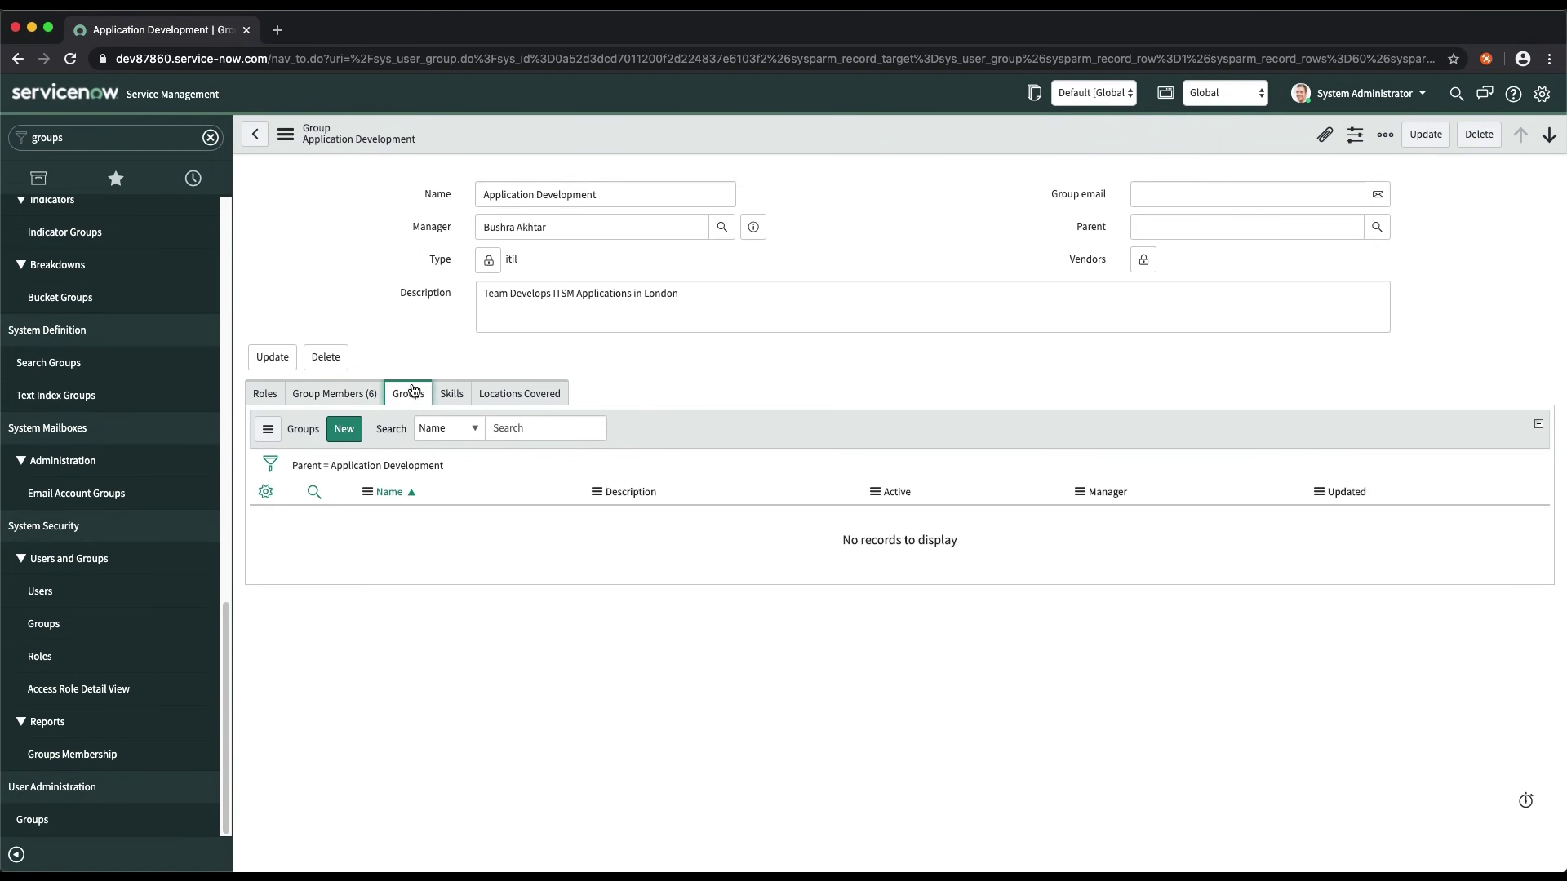
{"action": "left_click", "coordinate": [453, 395]}
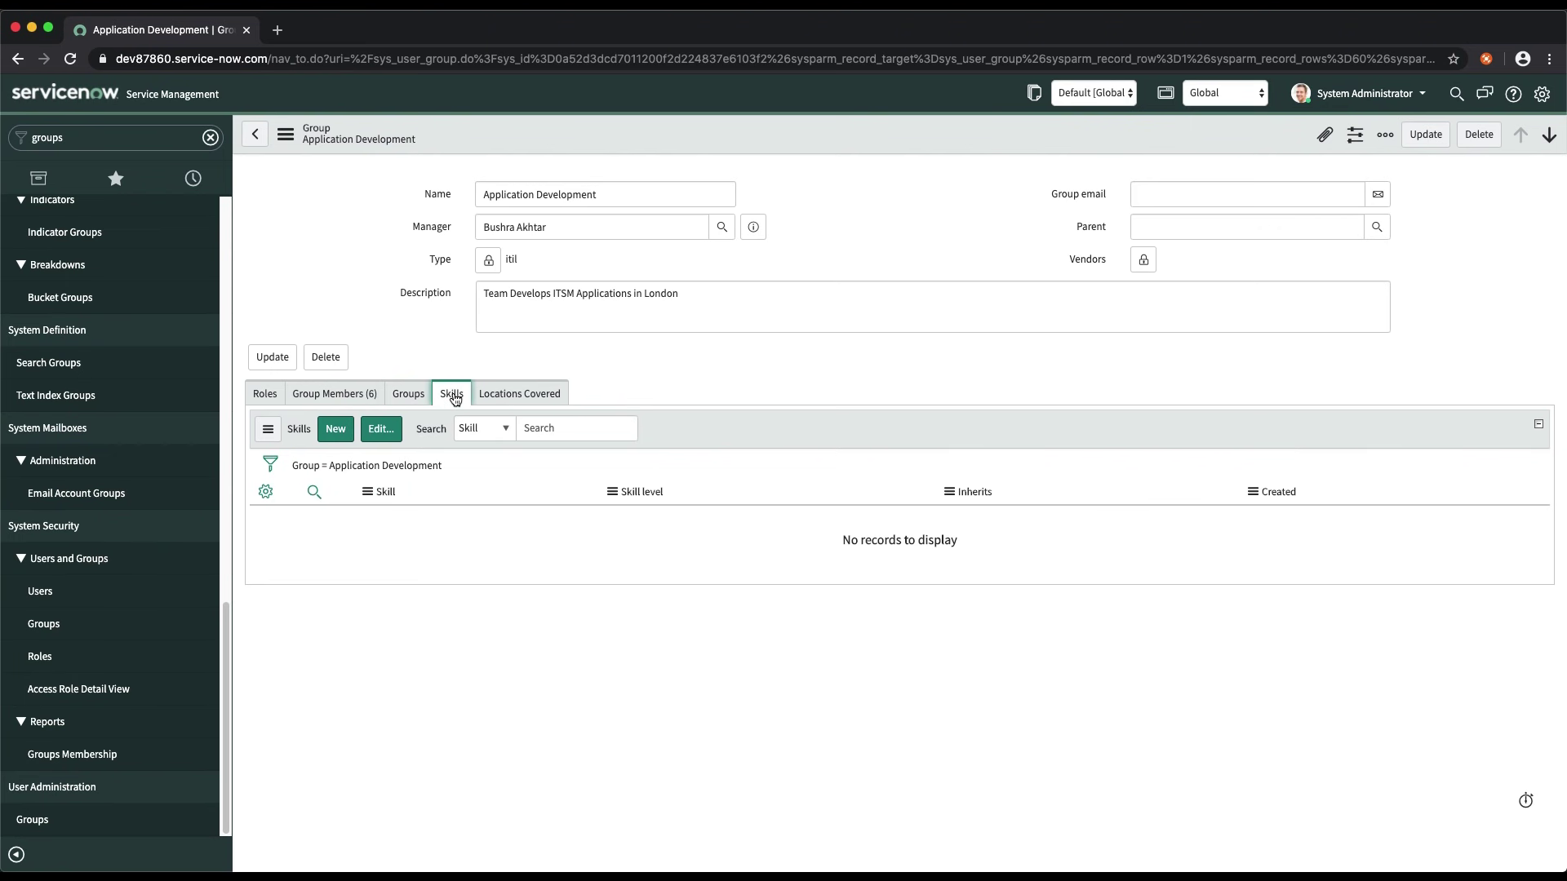
{"action": "left_click", "coordinate": [516, 398]}
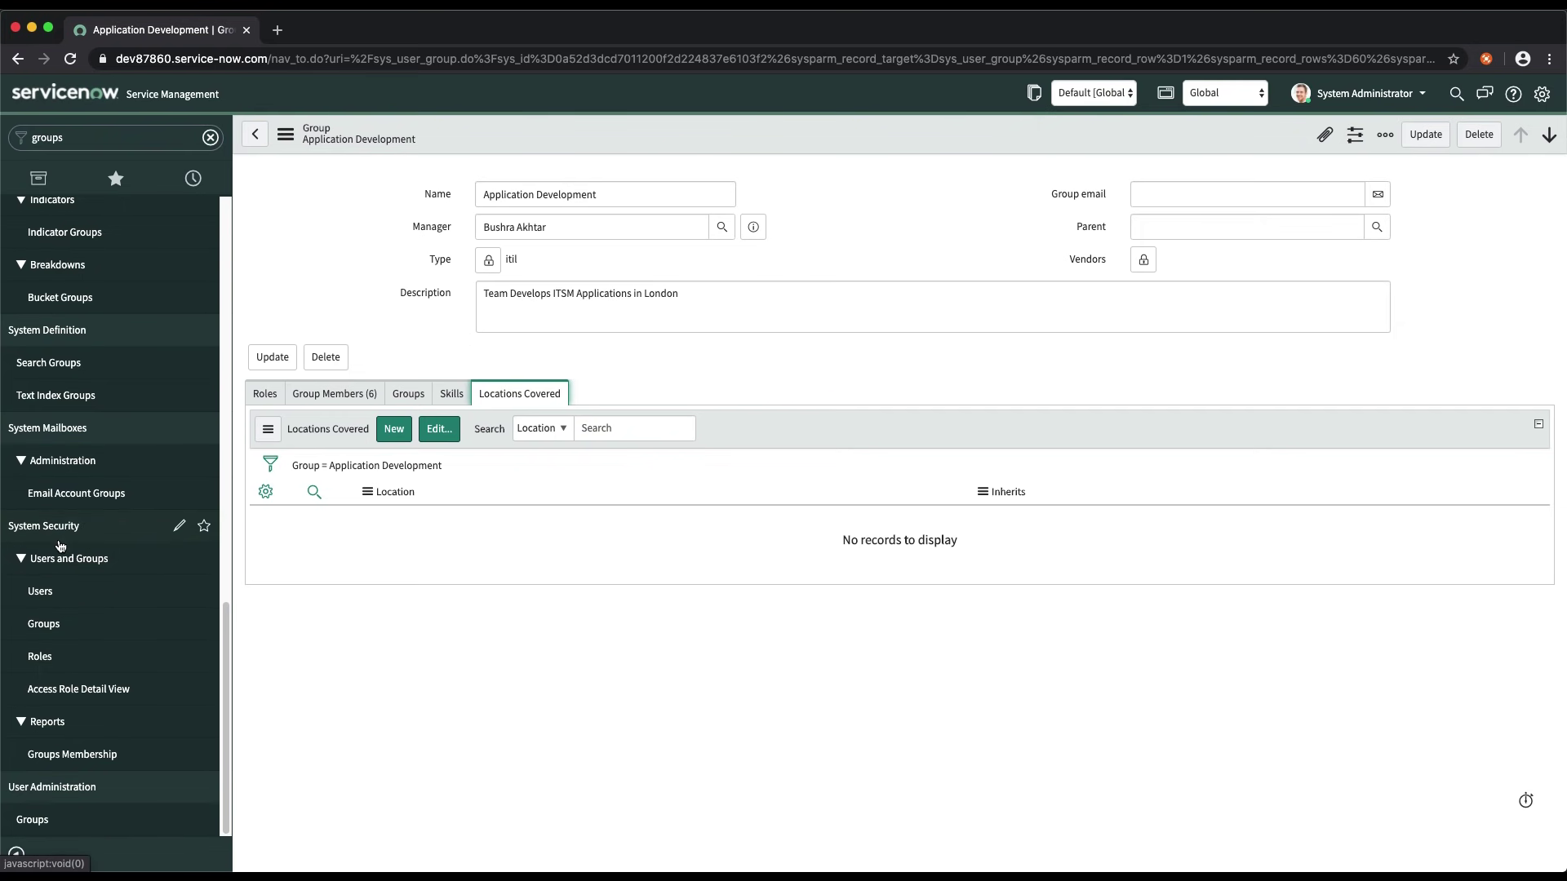
- Open the admin role from the System Security roles and review its applications, modules, custom tables, subscribed users and subscription attributes
{"action": "left_click", "coordinate": [40, 657]}
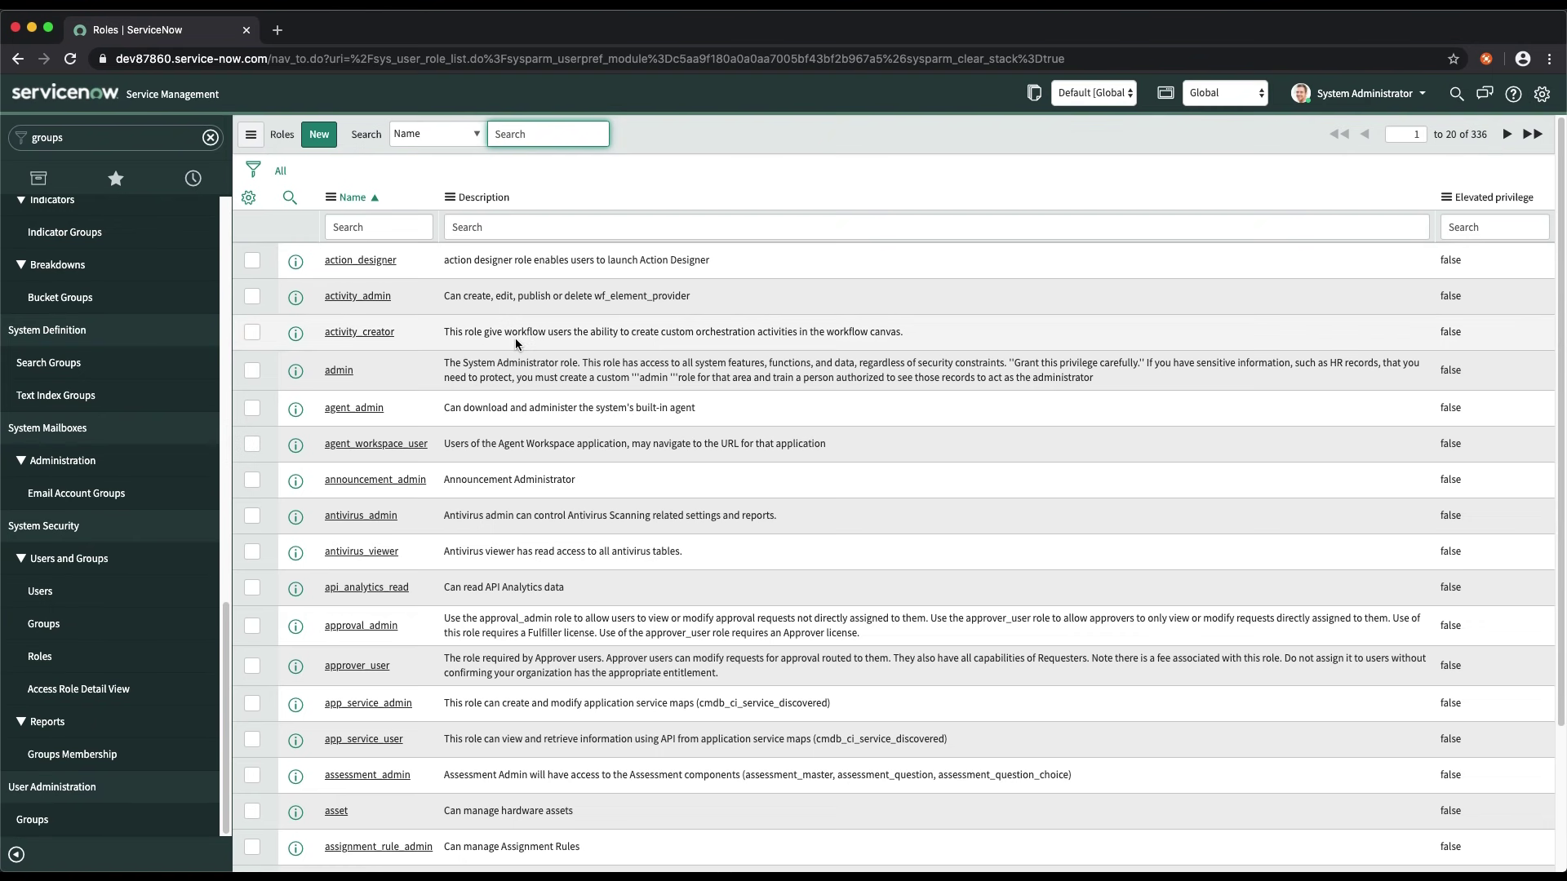
{"action": "left_click", "coordinate": [339, 372]}
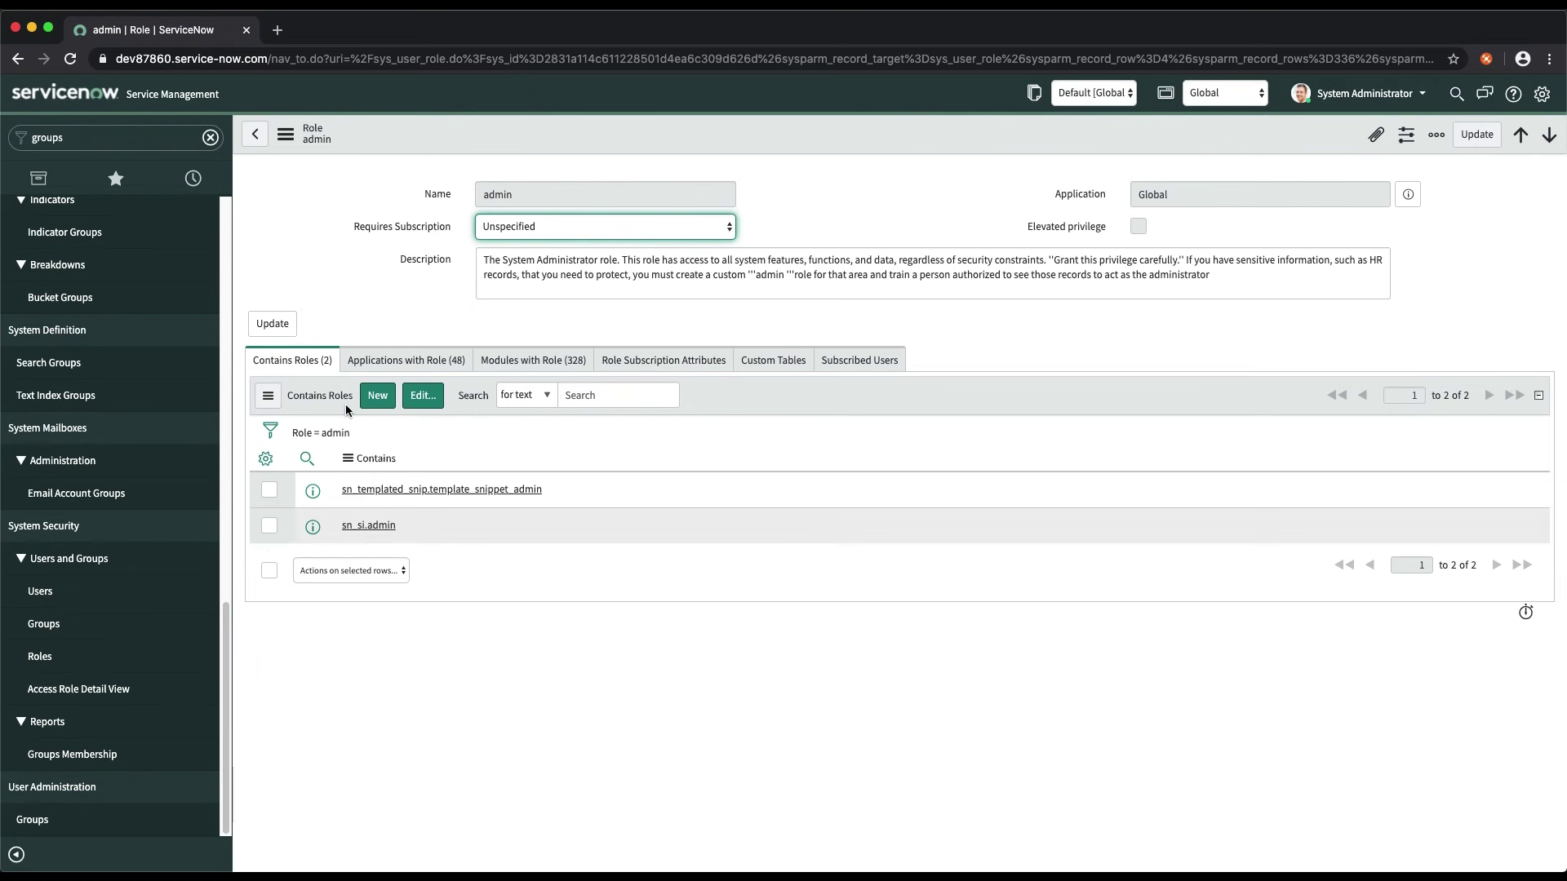
{"action": "left_click", "coordinate": [400, 361]}
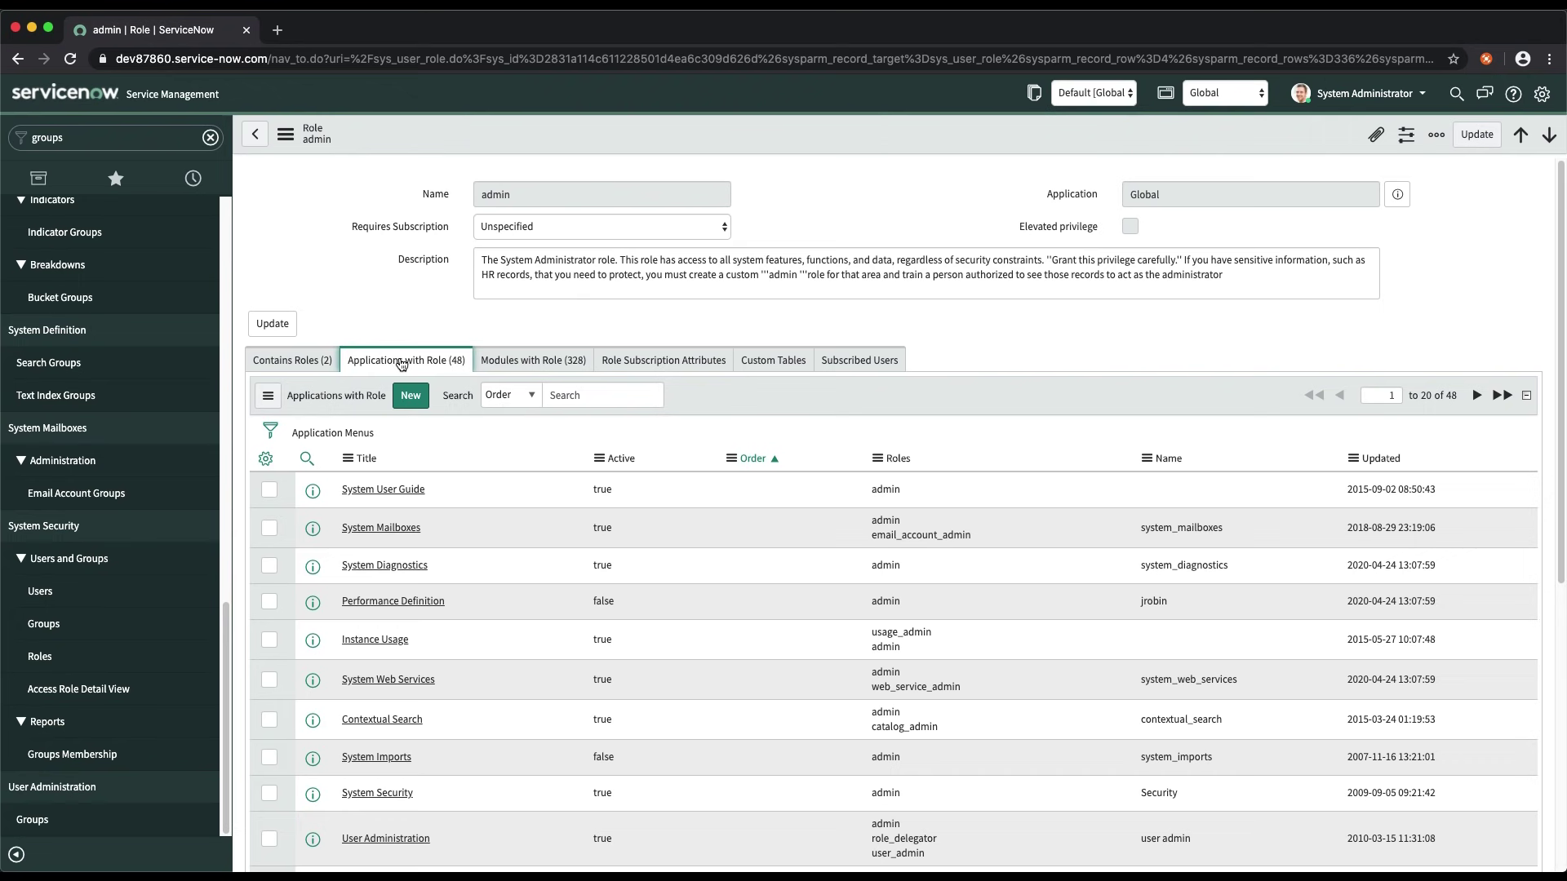
{"action": "left_click", "coordinate": [519, 365]}
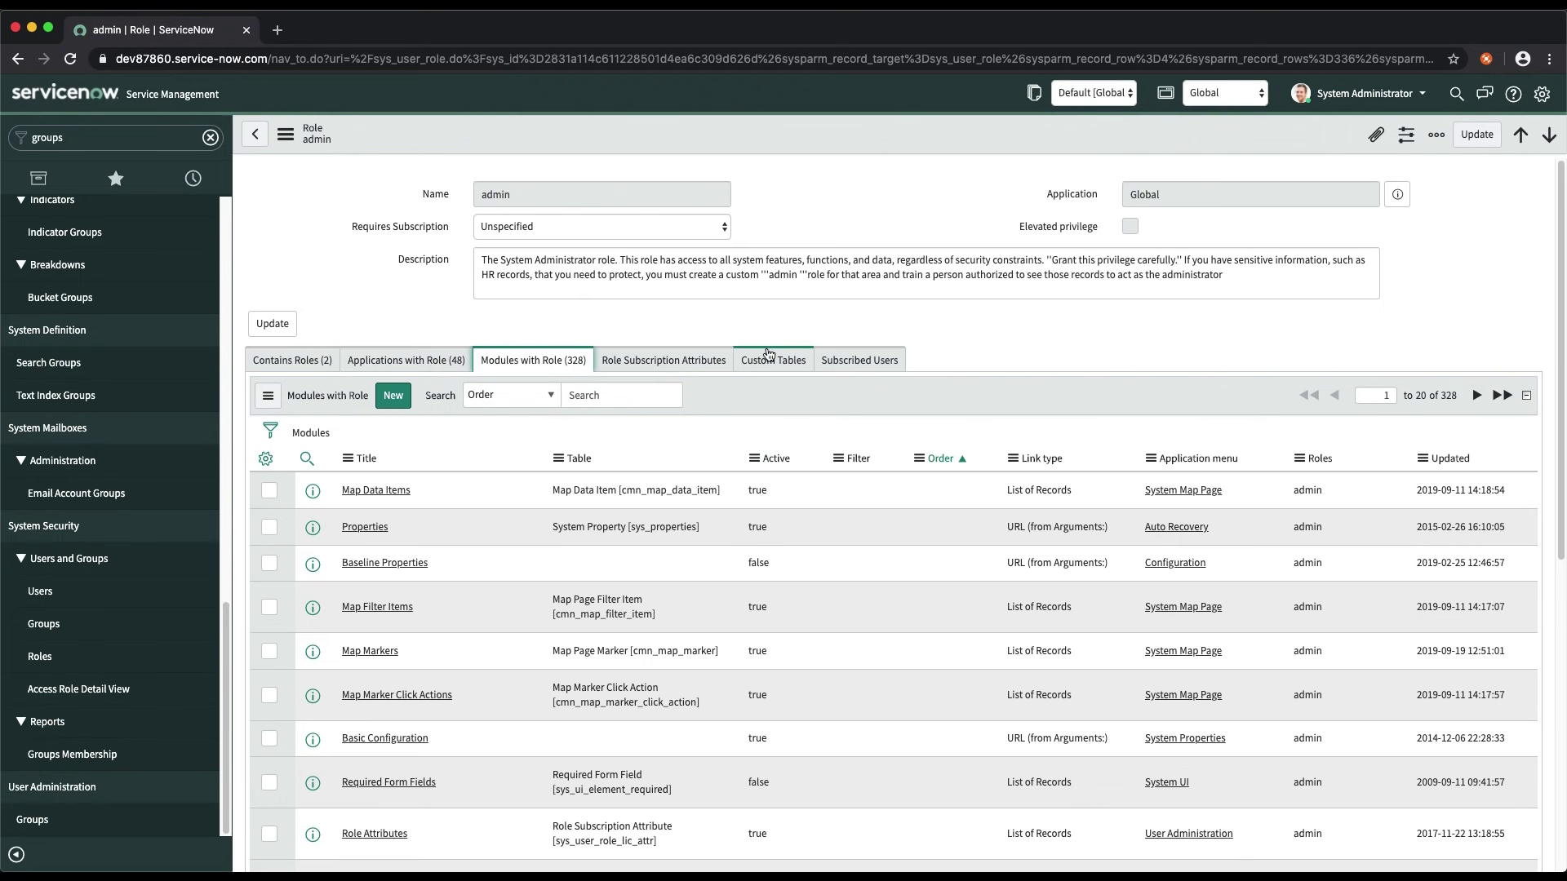
{"action": "left_click", "coordinate": [775, 362]}
{"action": "left_click", "coordinate": [885, 367]}
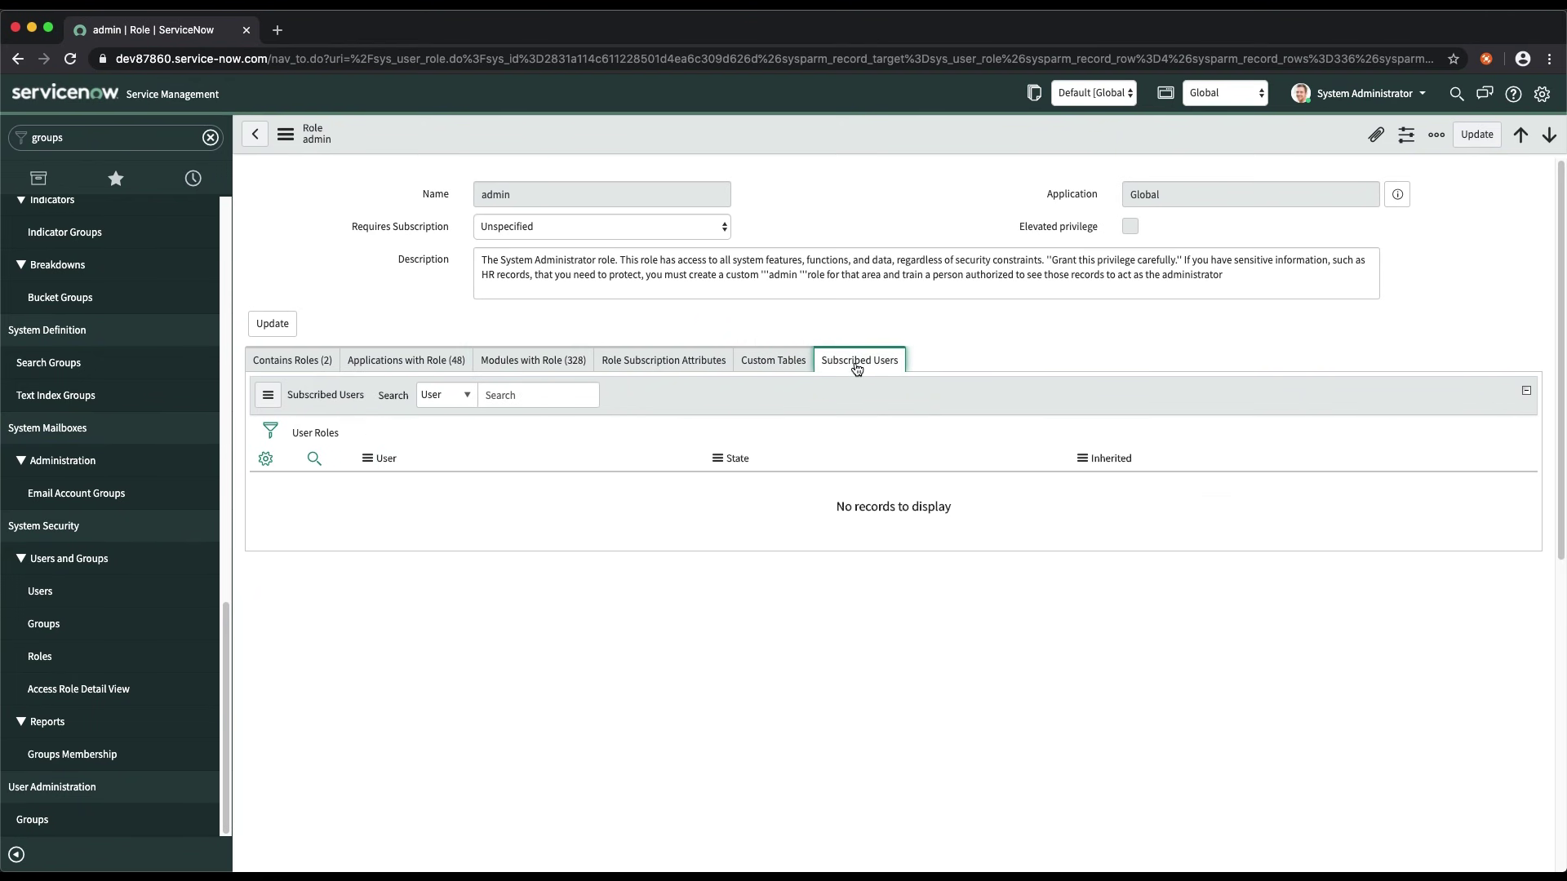
{"action": "left_click", "coordinate": [651, 368]}
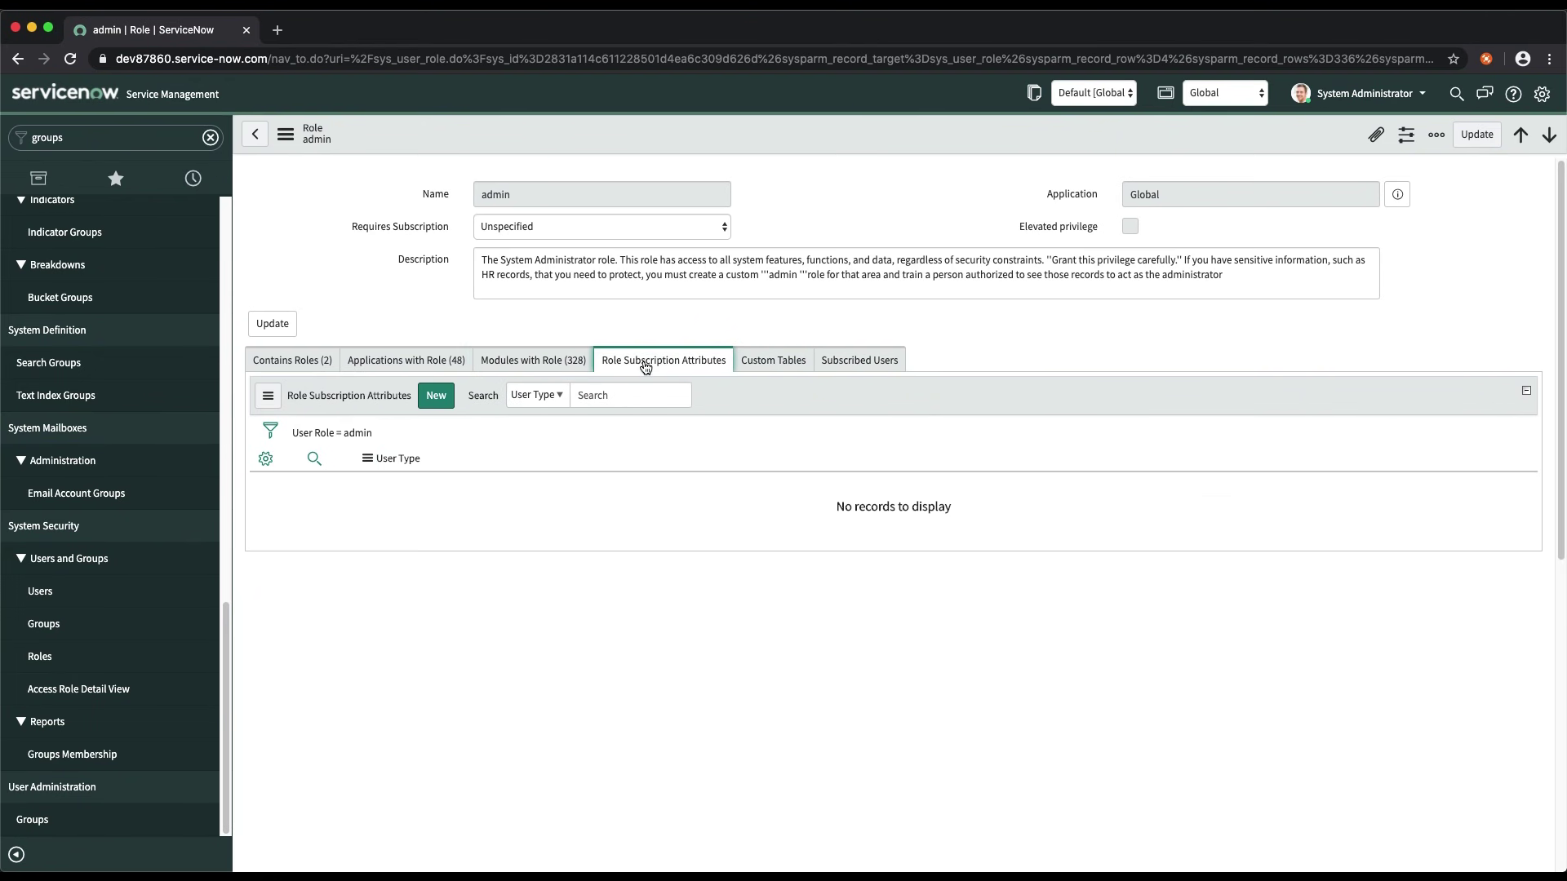
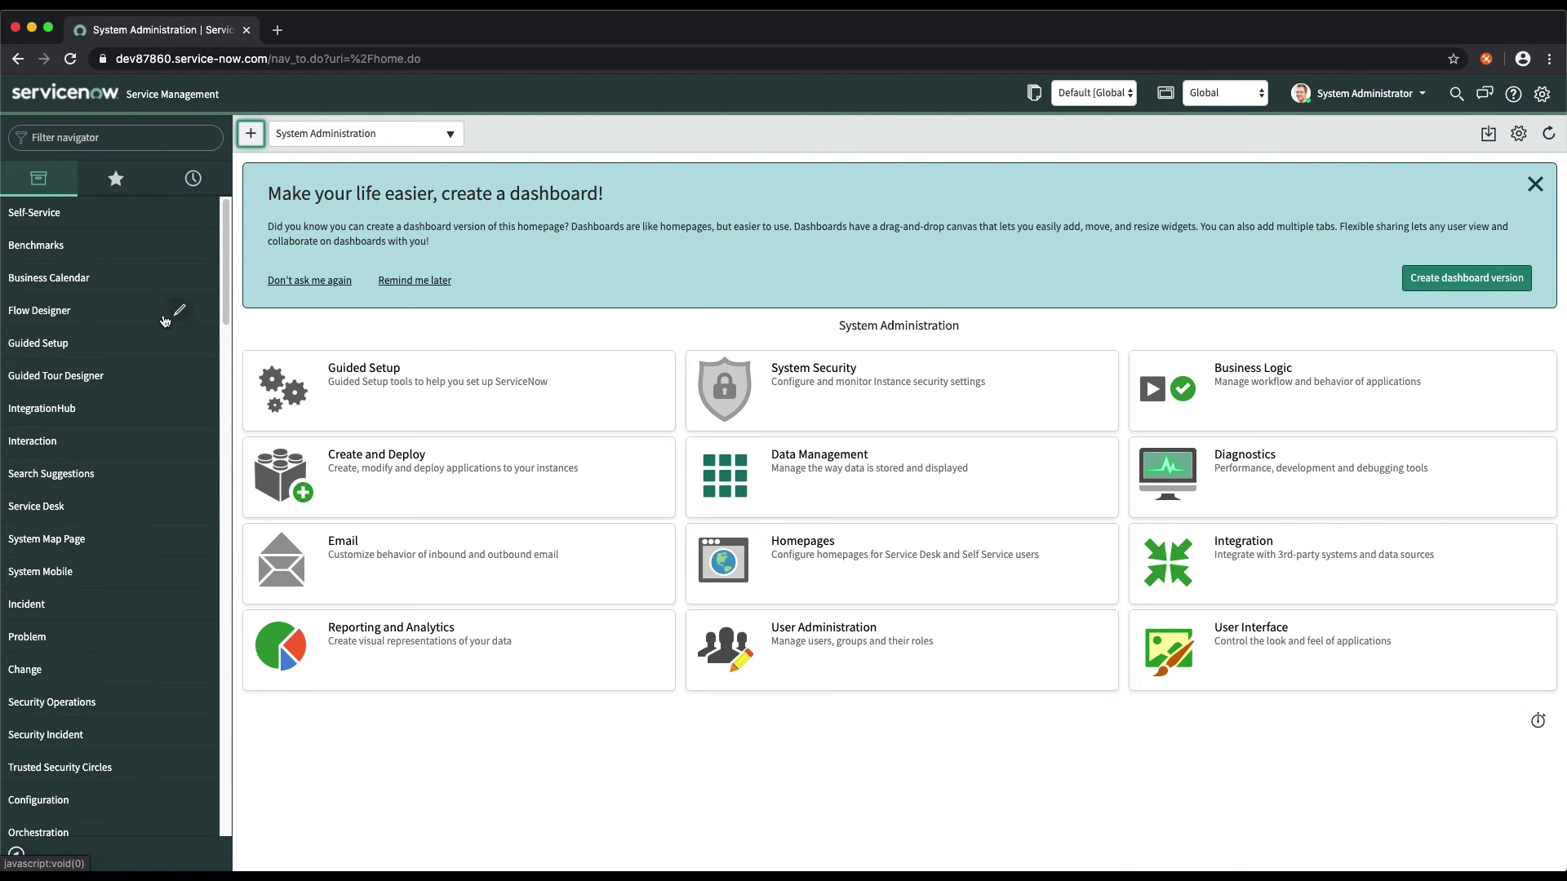
- Filter the navigator for "users" and start a new record from the User Administration users list
{"action": "left_click", "coordinate": [143, 136]}
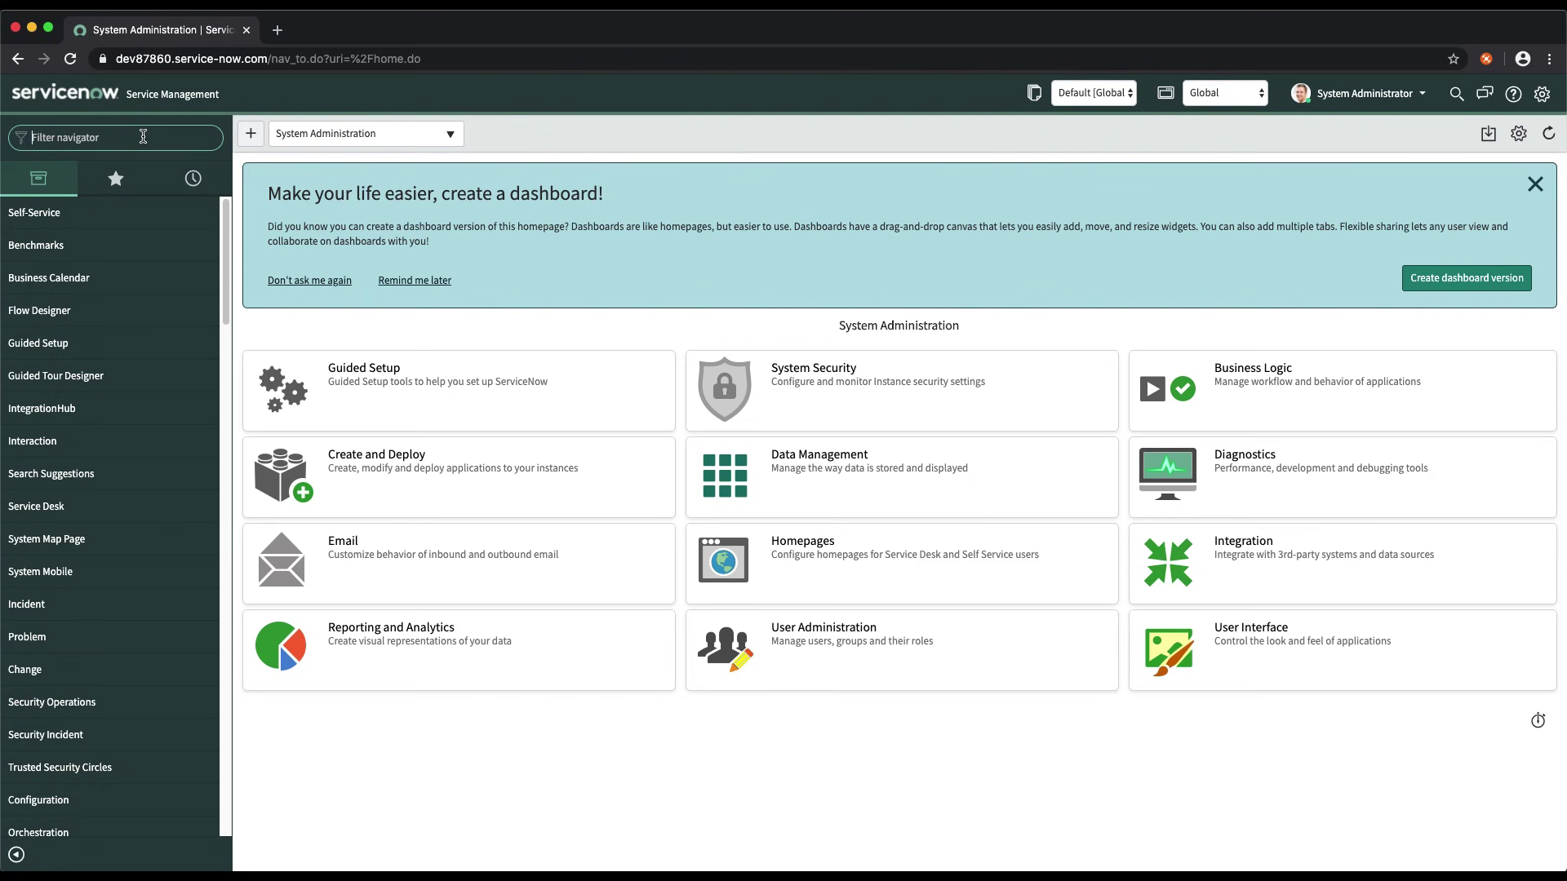
{"action": "type", "text": "users"}
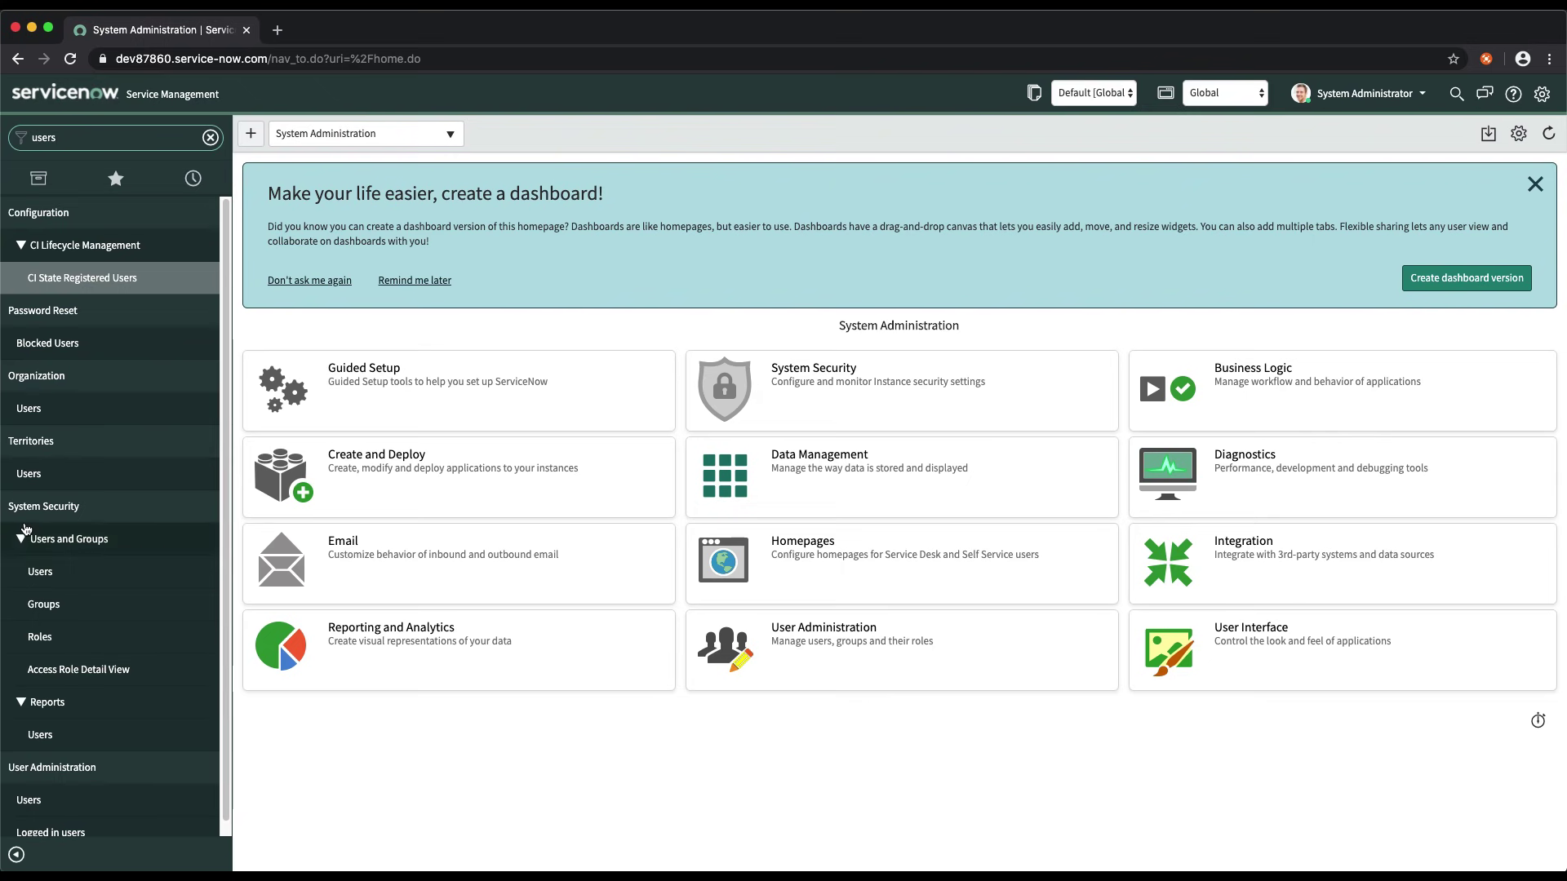
{"action": "left_click", "coordinate": [29, 804]}
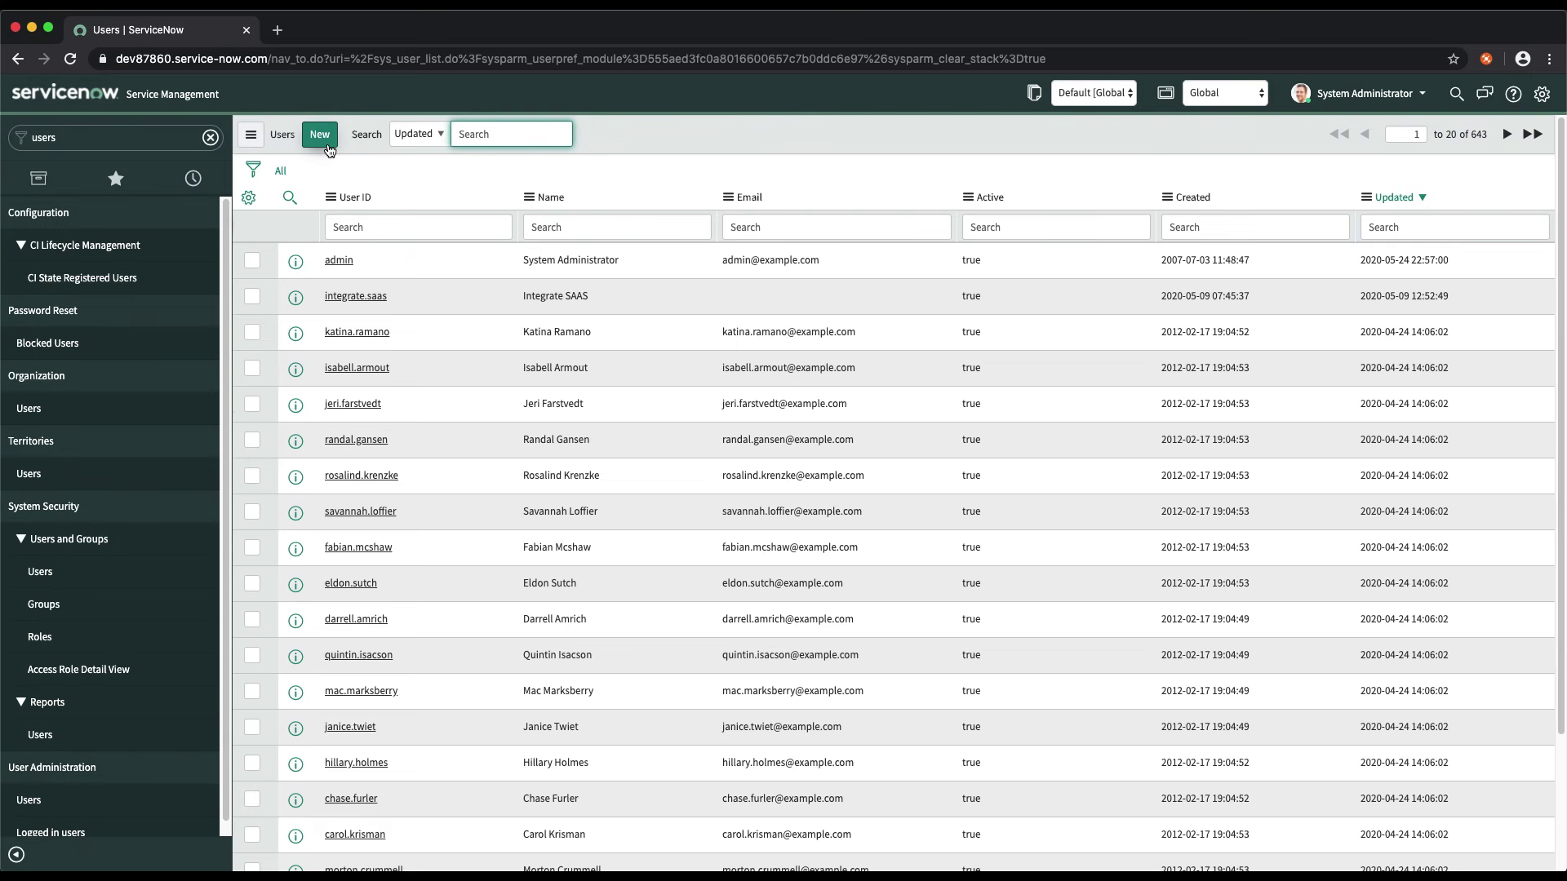
{"action": "left_click", "coordinate": [316, 144]}
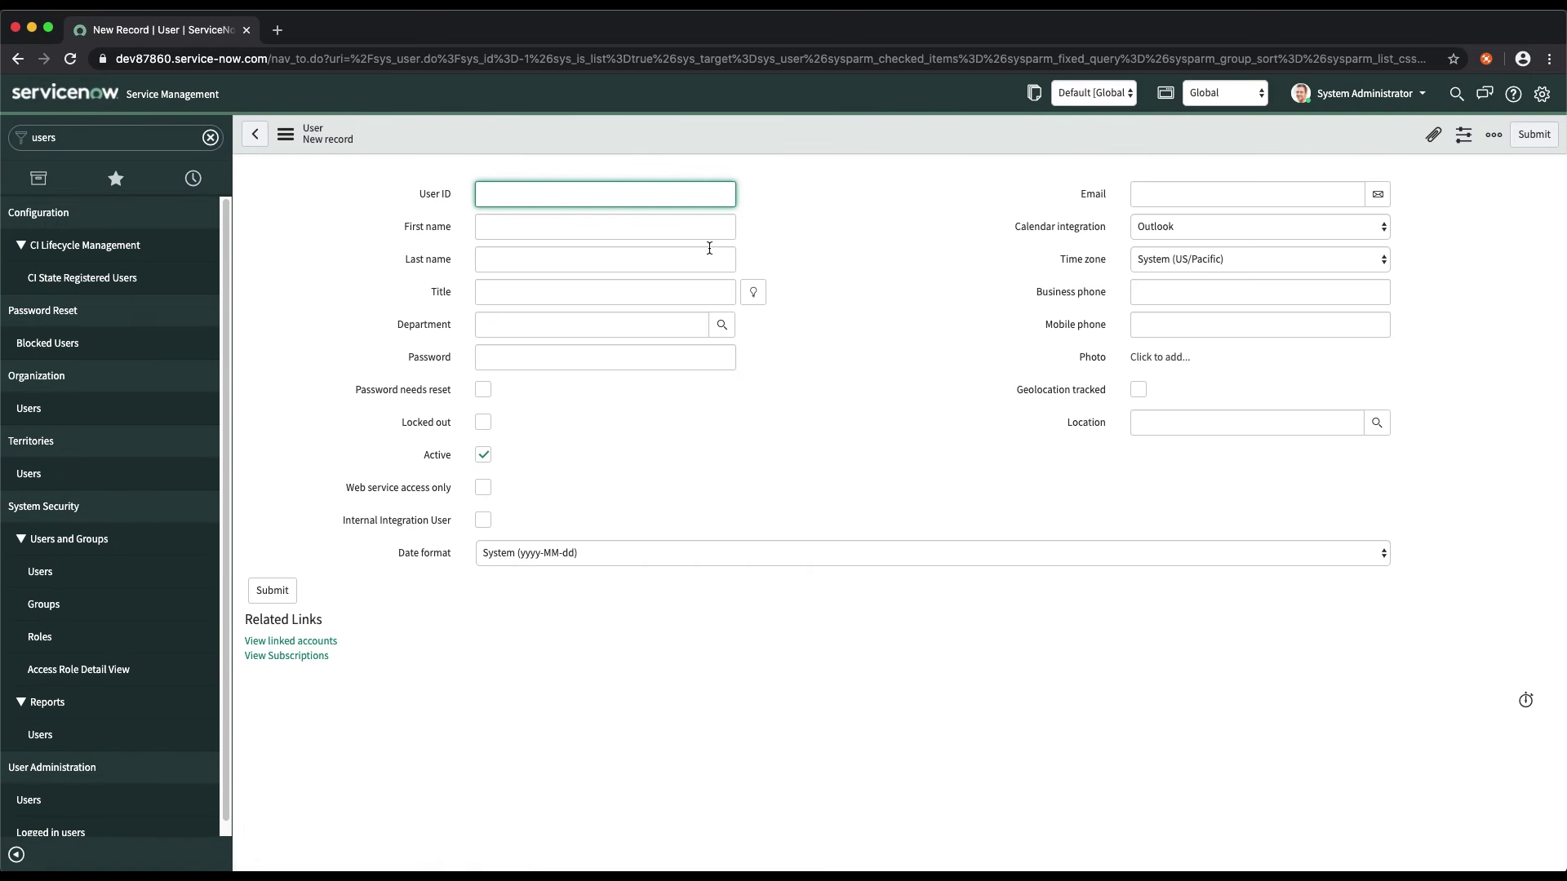
- Fill in the new user's User ID as demo.user, first name as Demo and last name as User
{"action": "left_click", "coordinate": [668, 199]}
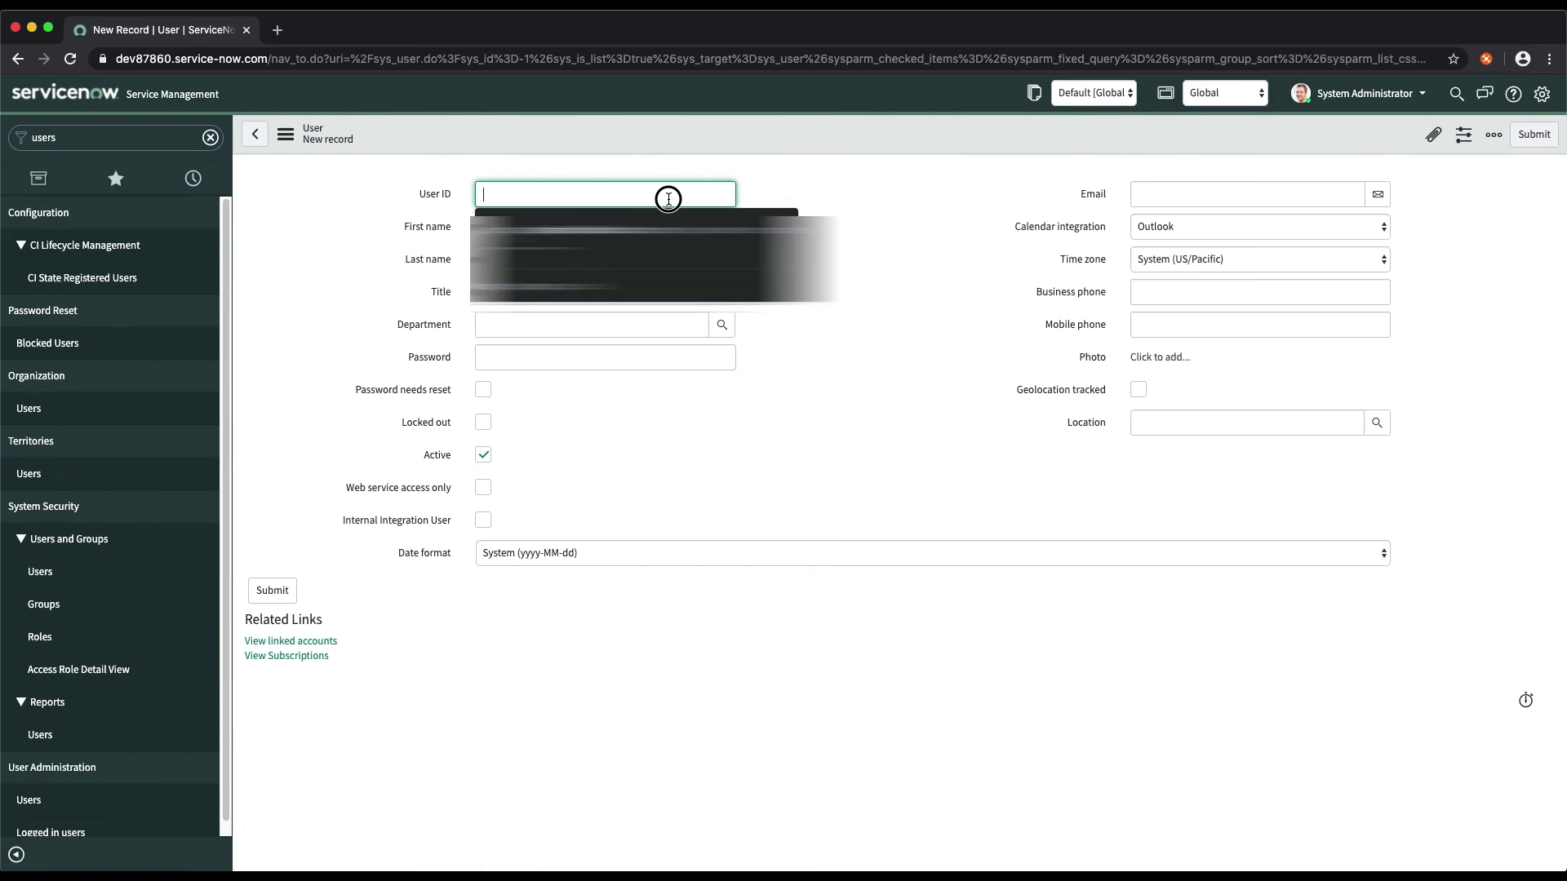
{"action": "type", "text": "demo"}
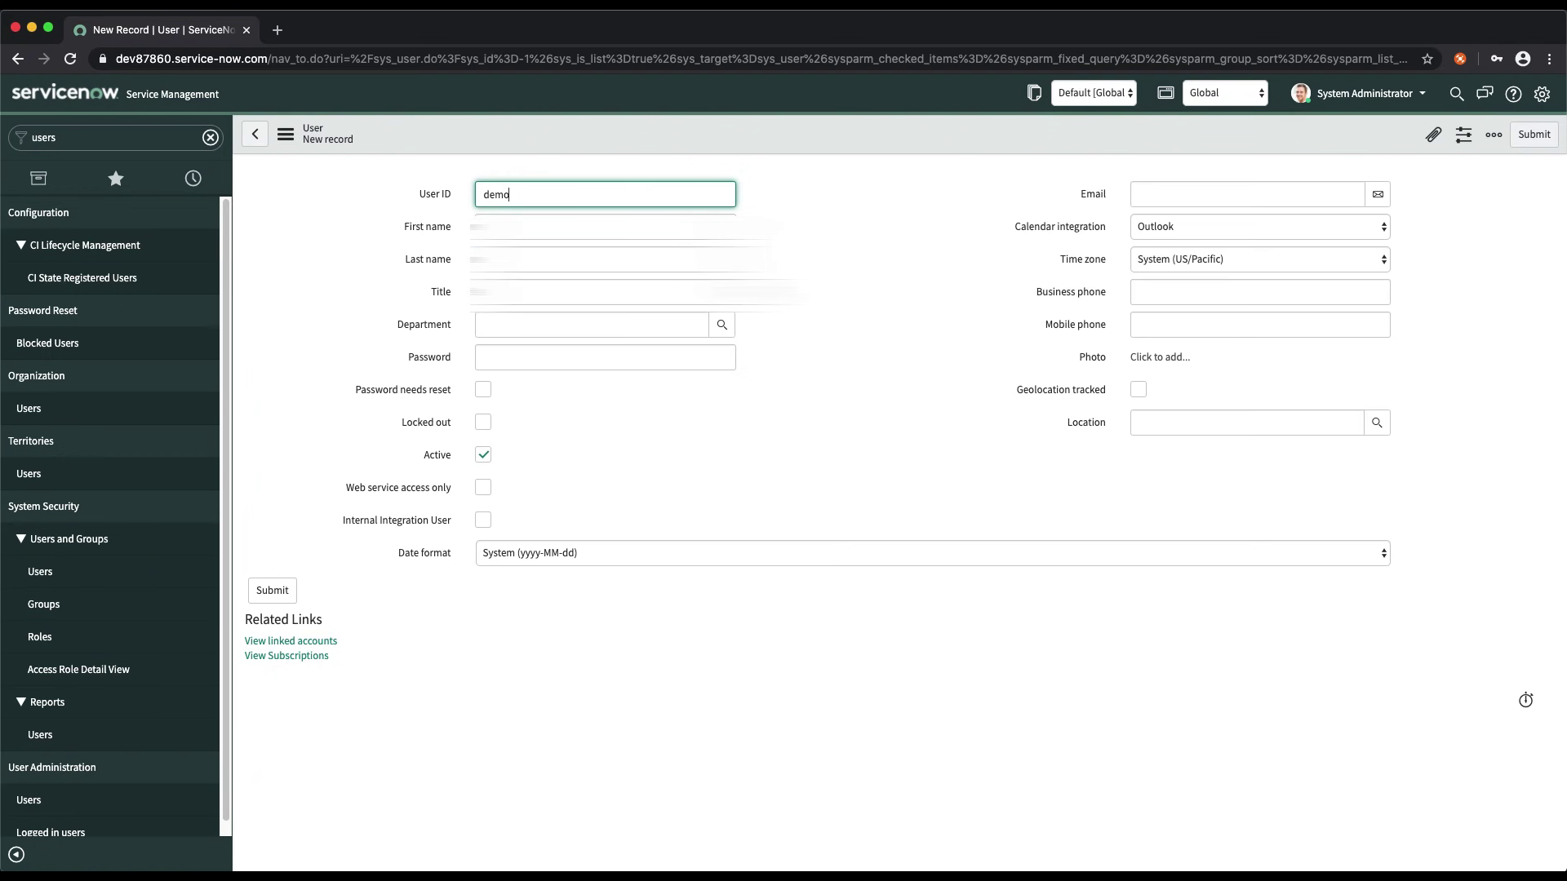
{"action": "type", "text": ".user"}
{"action": "left_click", "coordinate": [605, 227]}
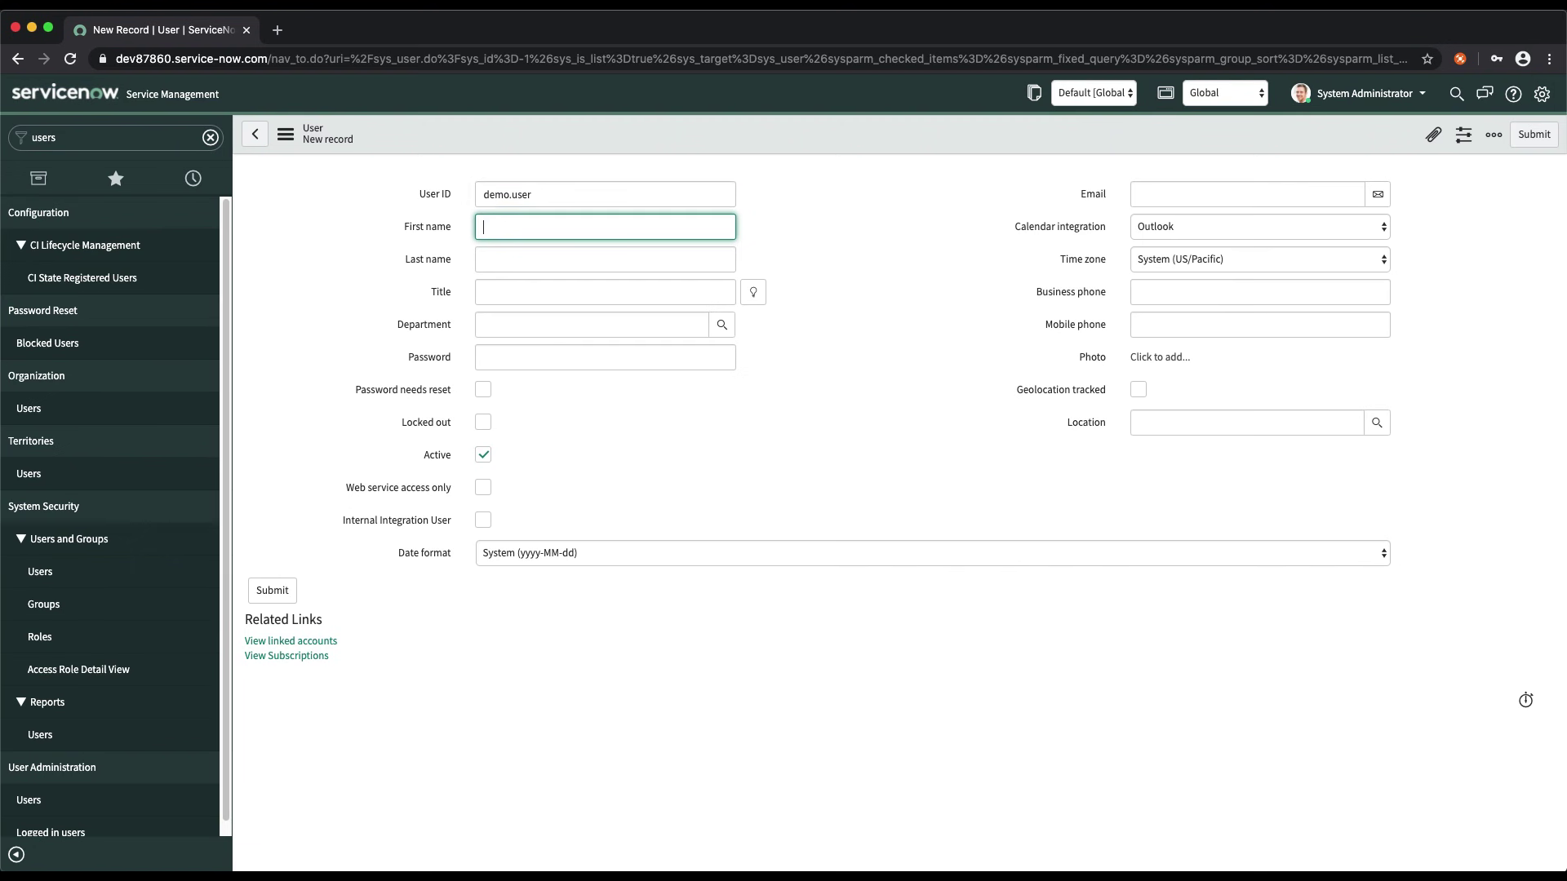
{"action": "type", "text": "Demo"}
{"action": "key", "text": "Tab"}
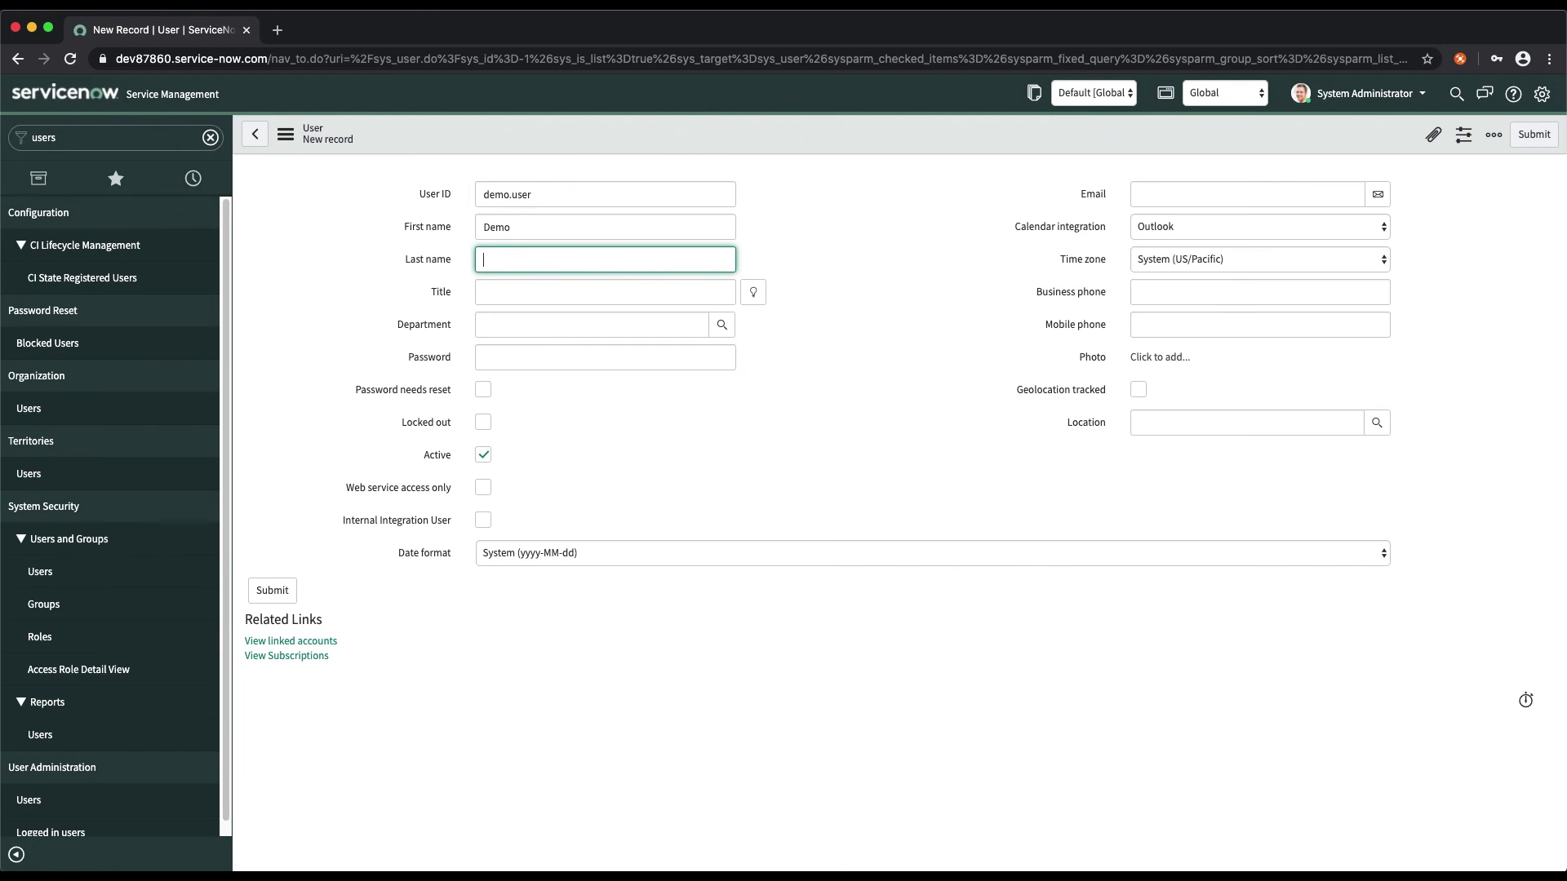
{"action": "type", "text": "User"}
{"action": "left_click", "coordinate": [834, 364]}
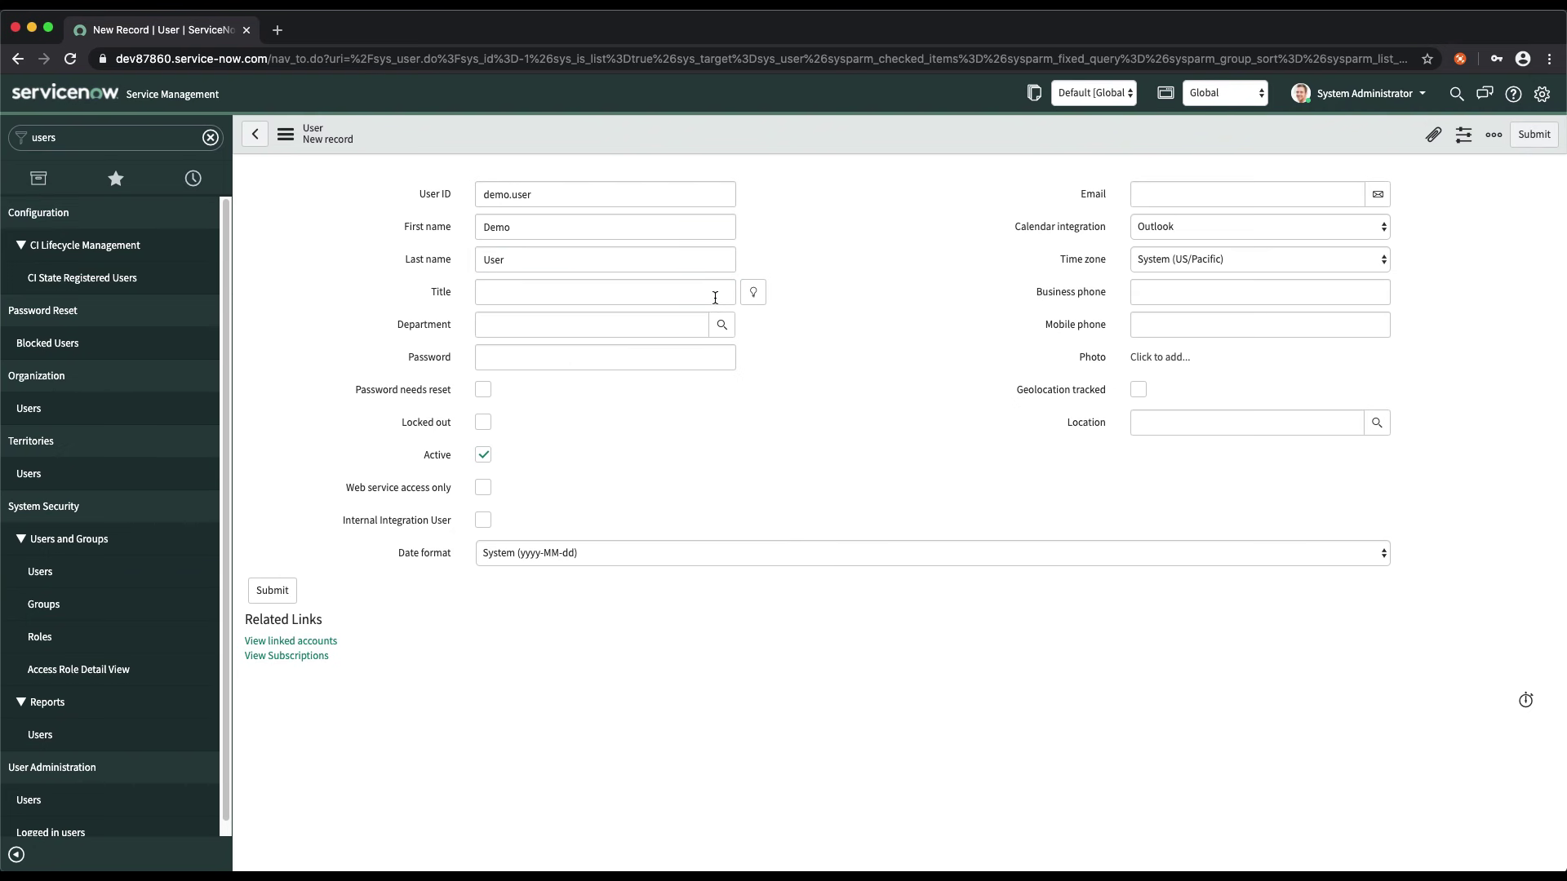
- Enter the account password in the new user's Password field
{"action": "left_click", "coordinate": [496, 359]}
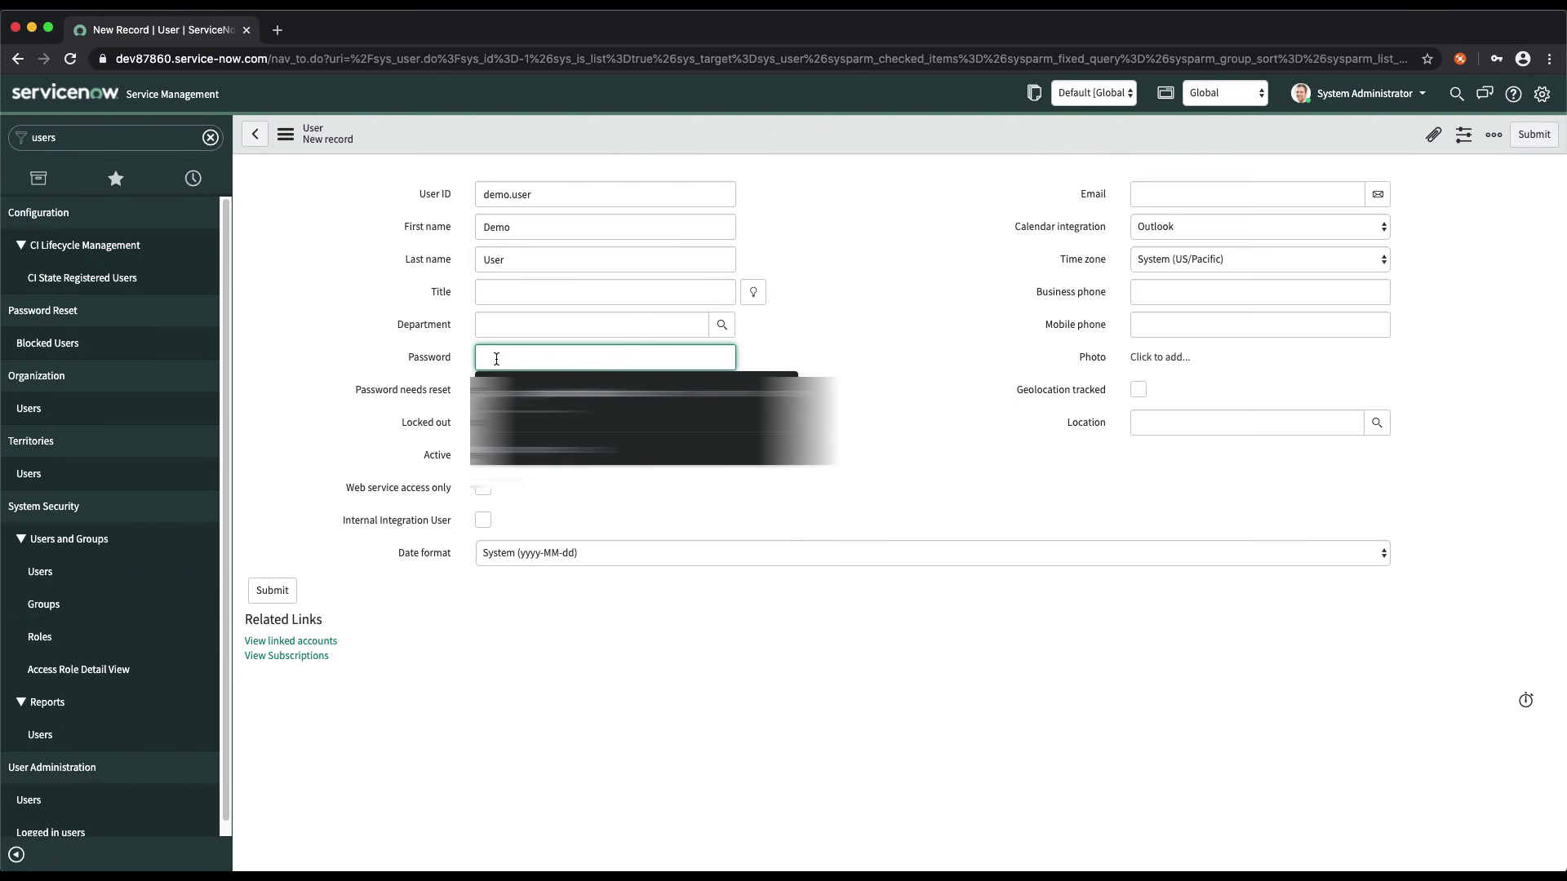
{"action": "type", "text": "••"}
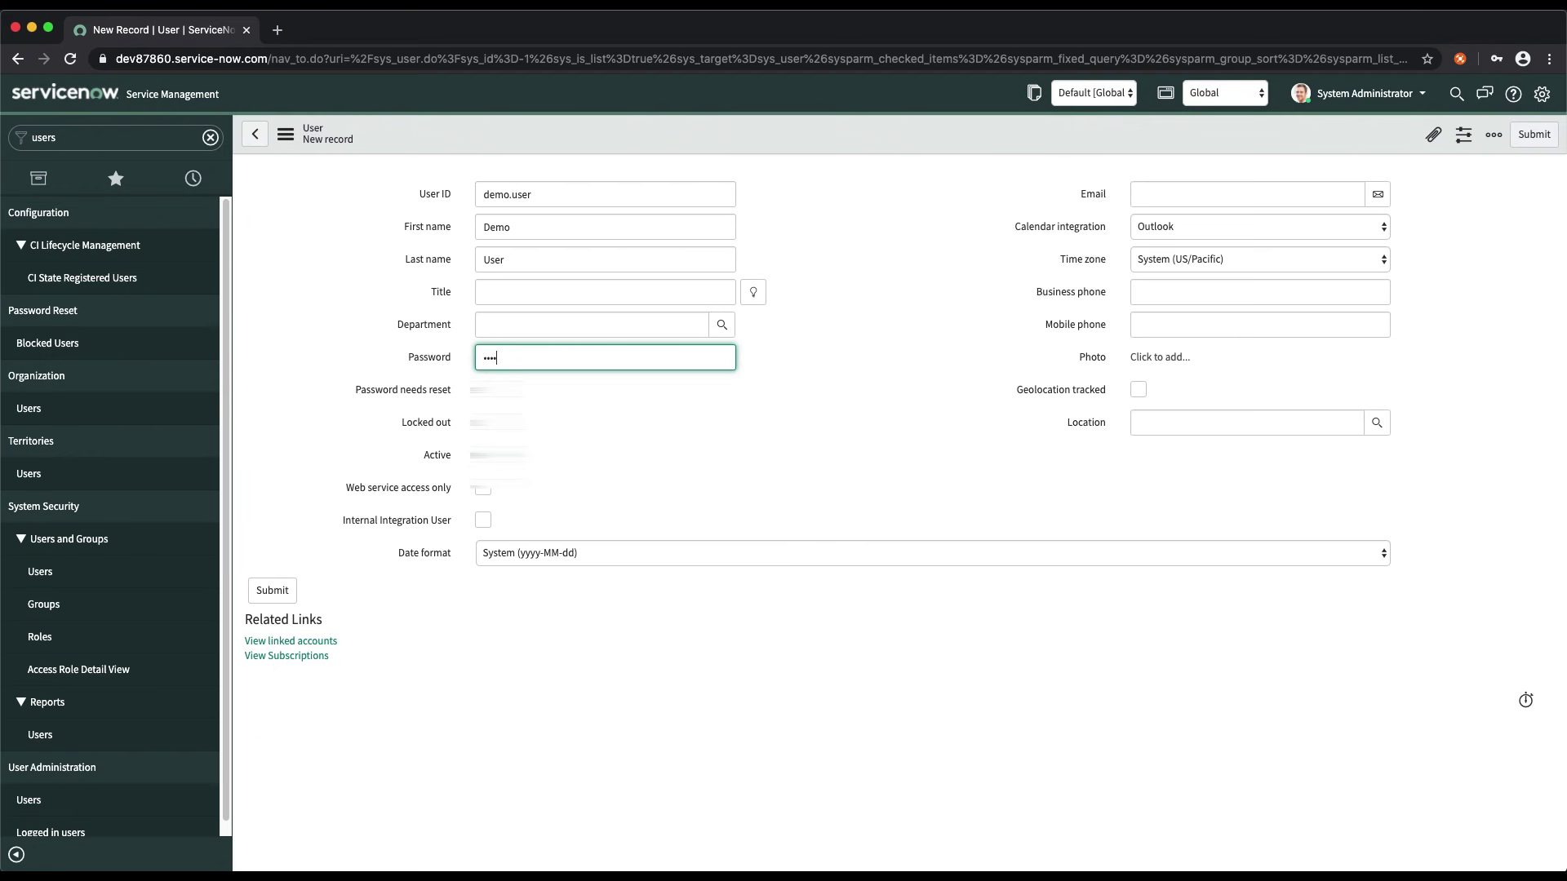
{"action": "key", "text": "BackSpace"}
{"action": "key", "text": "BackSpace"}
{"action": "key", "text": "BackSpace"}
{"action": "key", "text": "BackSpace"}
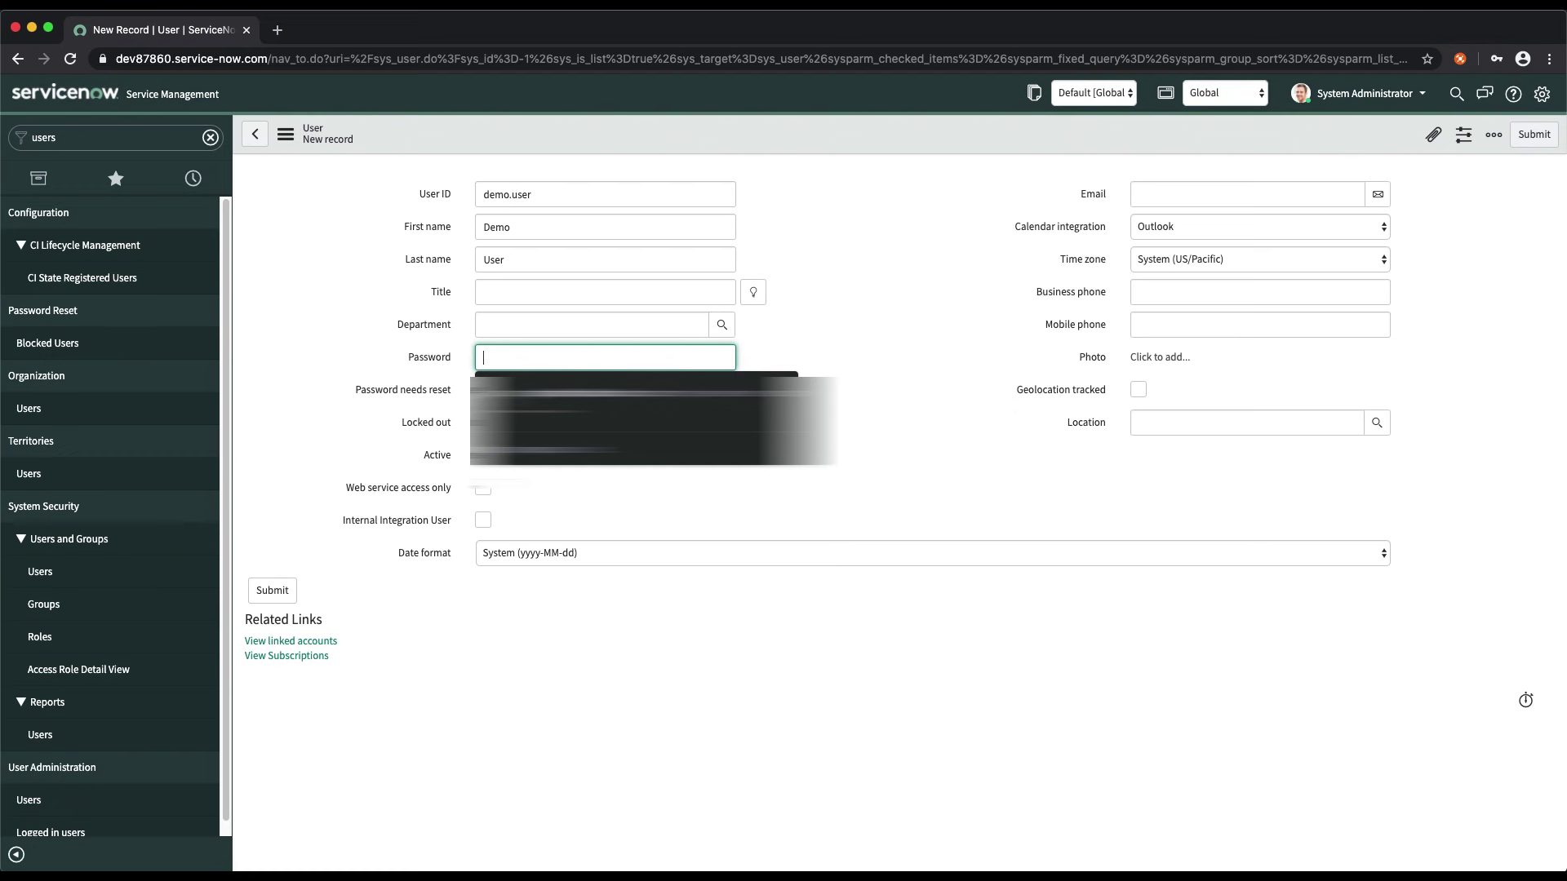
{"action": "type", "text": "••••"}
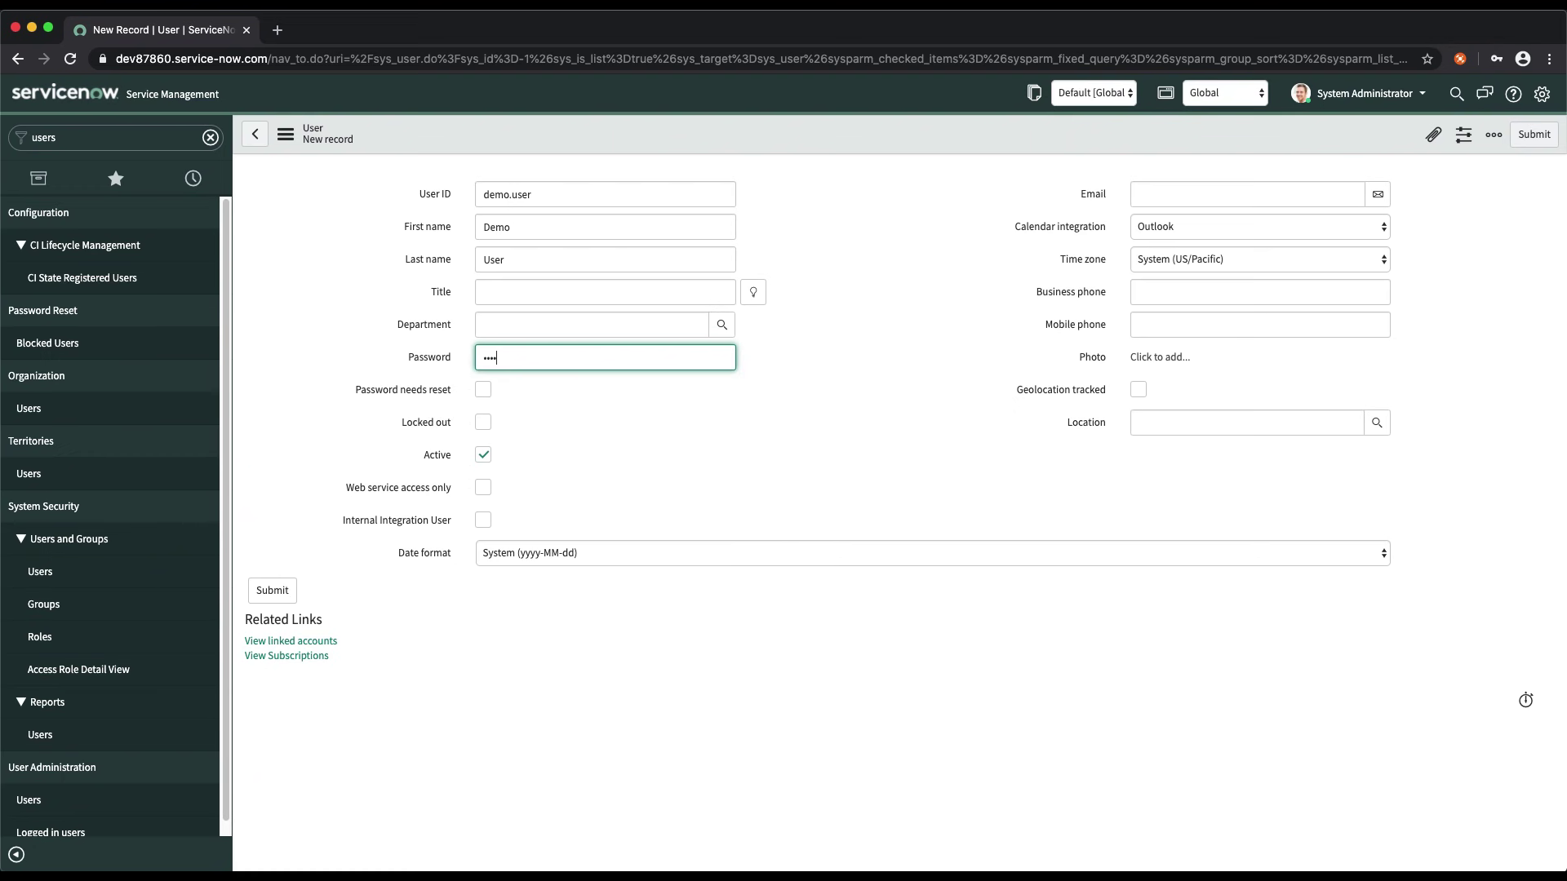
{"action": "left_click", "coordinate": [876, 313]}
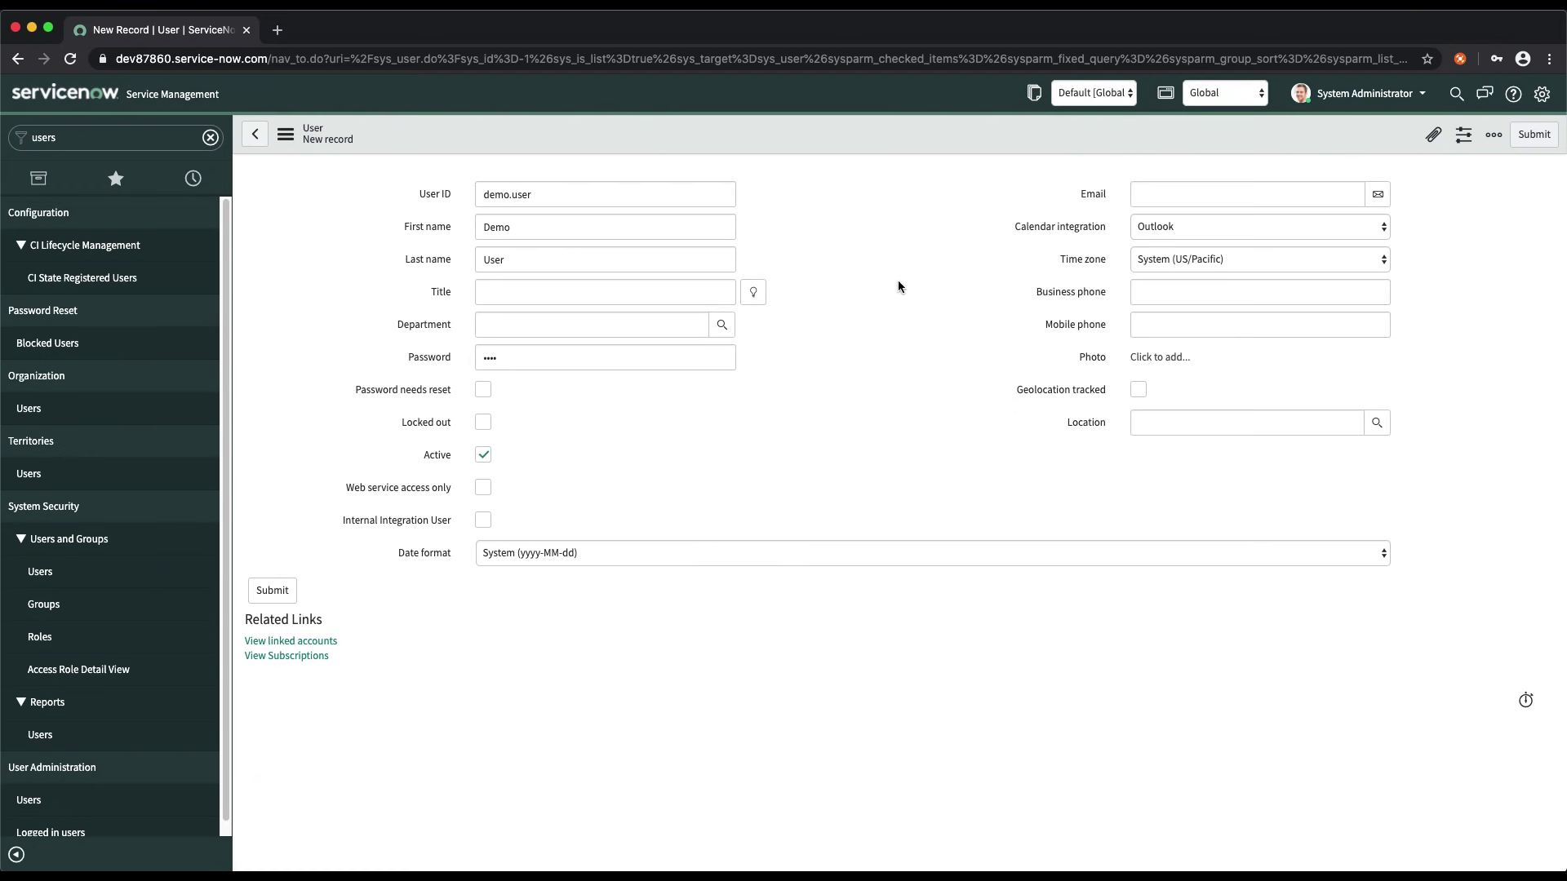
- Save the new user record while keeping its form open
{"action": "right_click", "coordinate": [847, 130]}
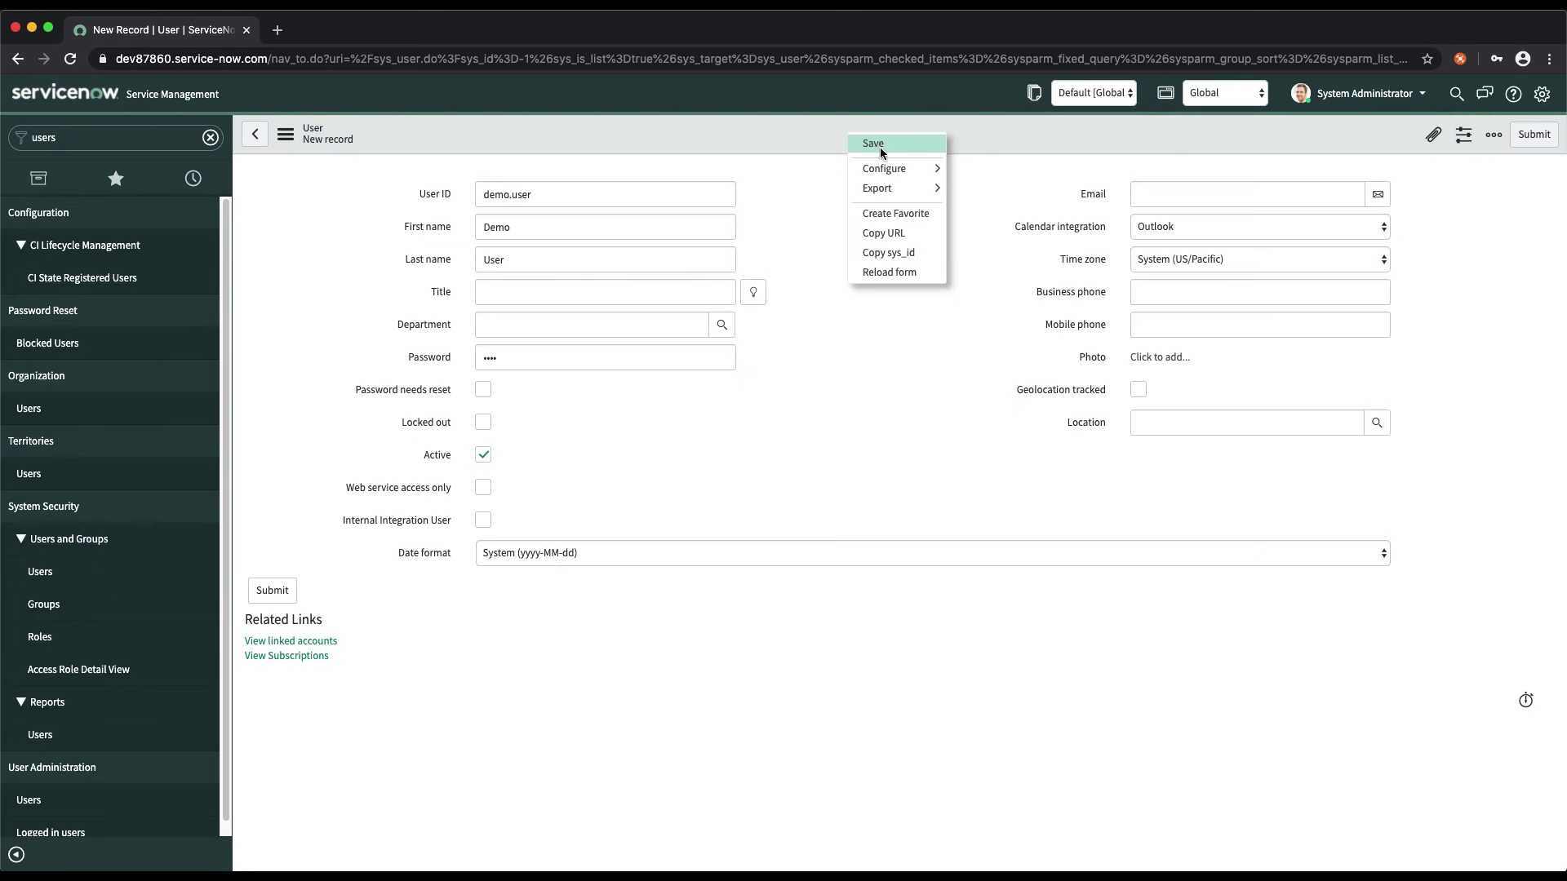
{"action": "left_click", "coordinate": [878, 144]}
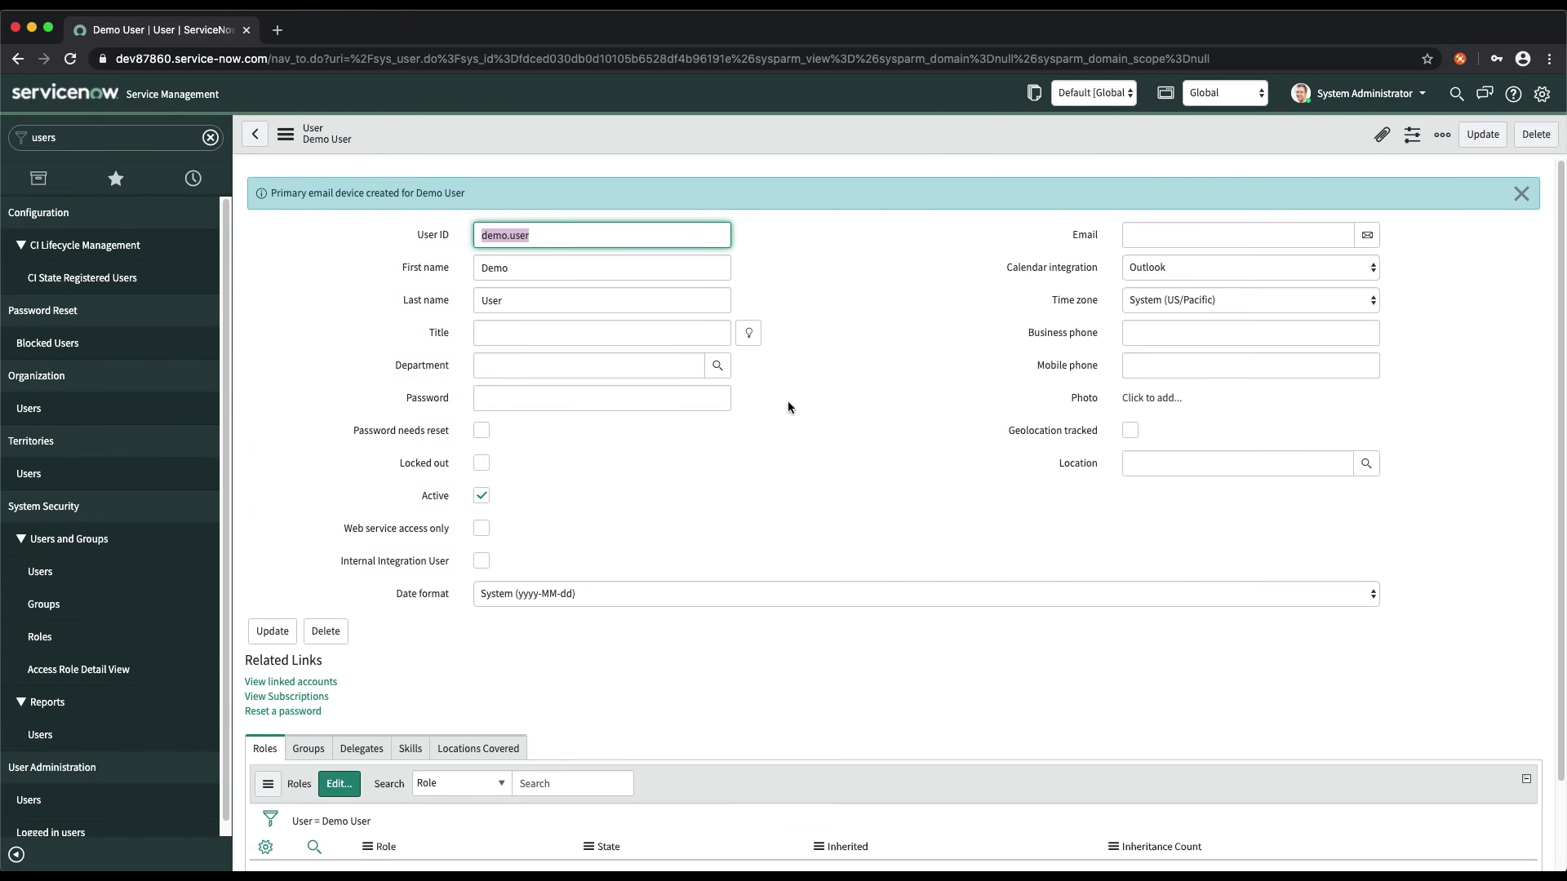
{"action": "scroll", "coordinate": [626, 517], "scroll_direction": "down", "scroll_amount": 3}
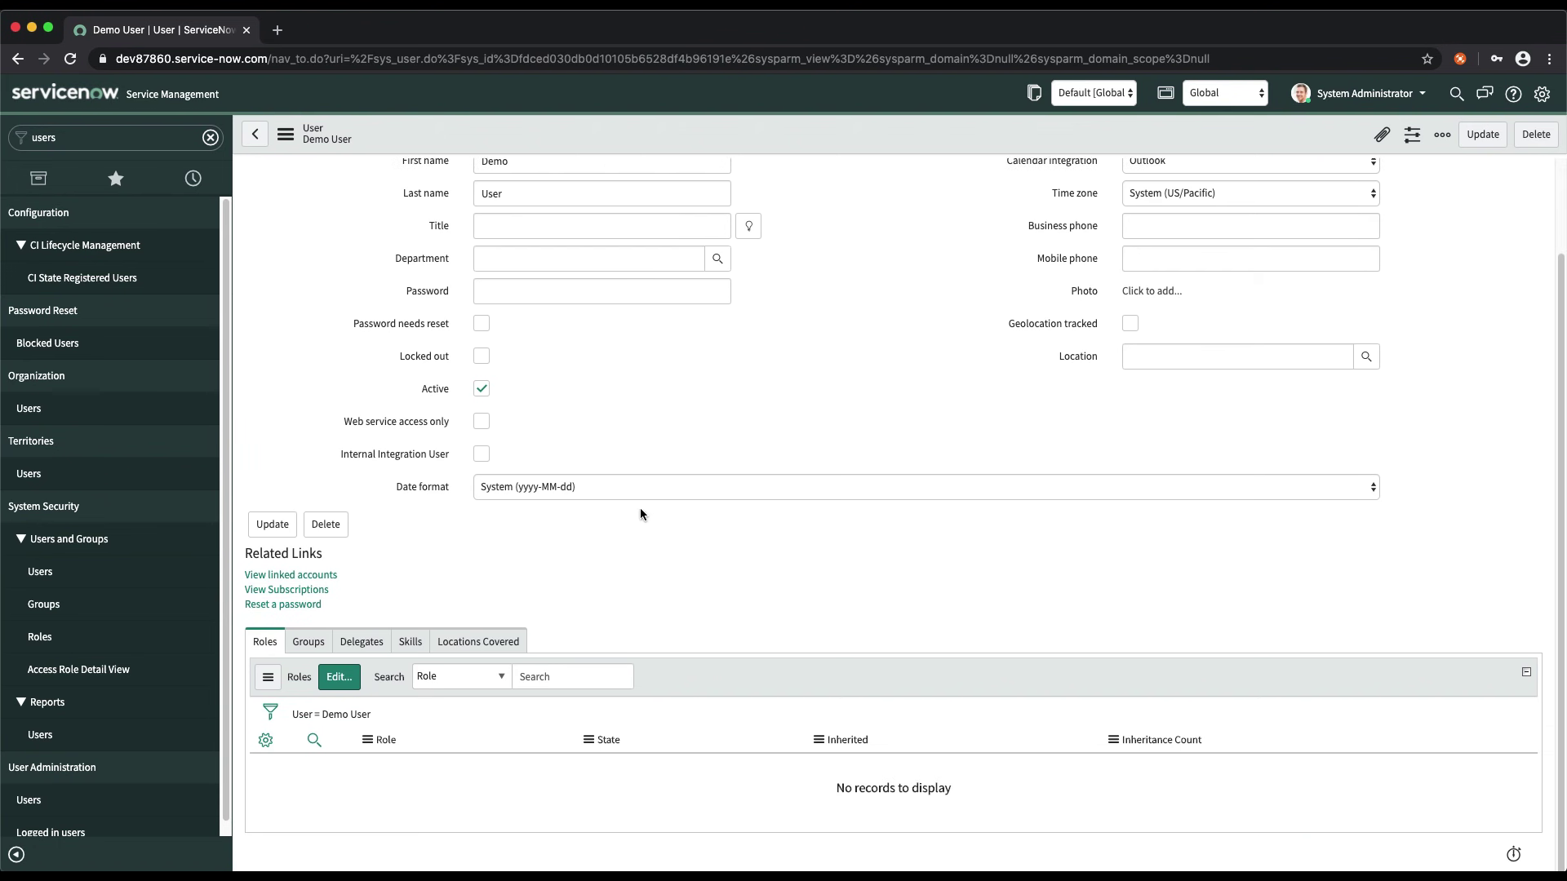
- Check the Roles and Groups related lists on the Demo User record
{"action": "left_click", "coordinate": [311, 643]}
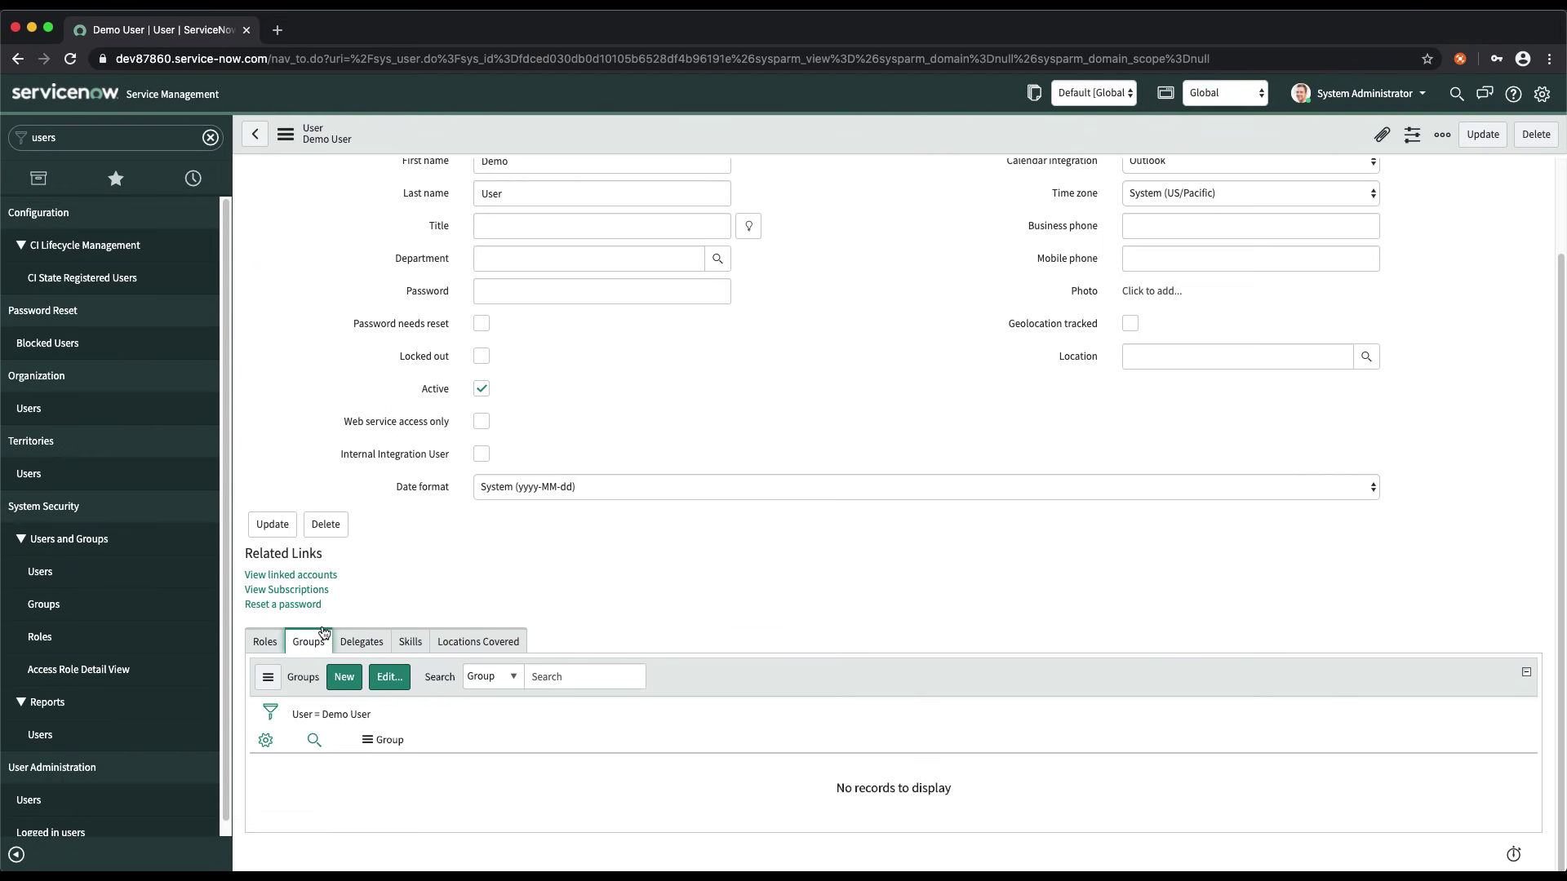
{"action": "left_click", "coordinate": [262, 645]}
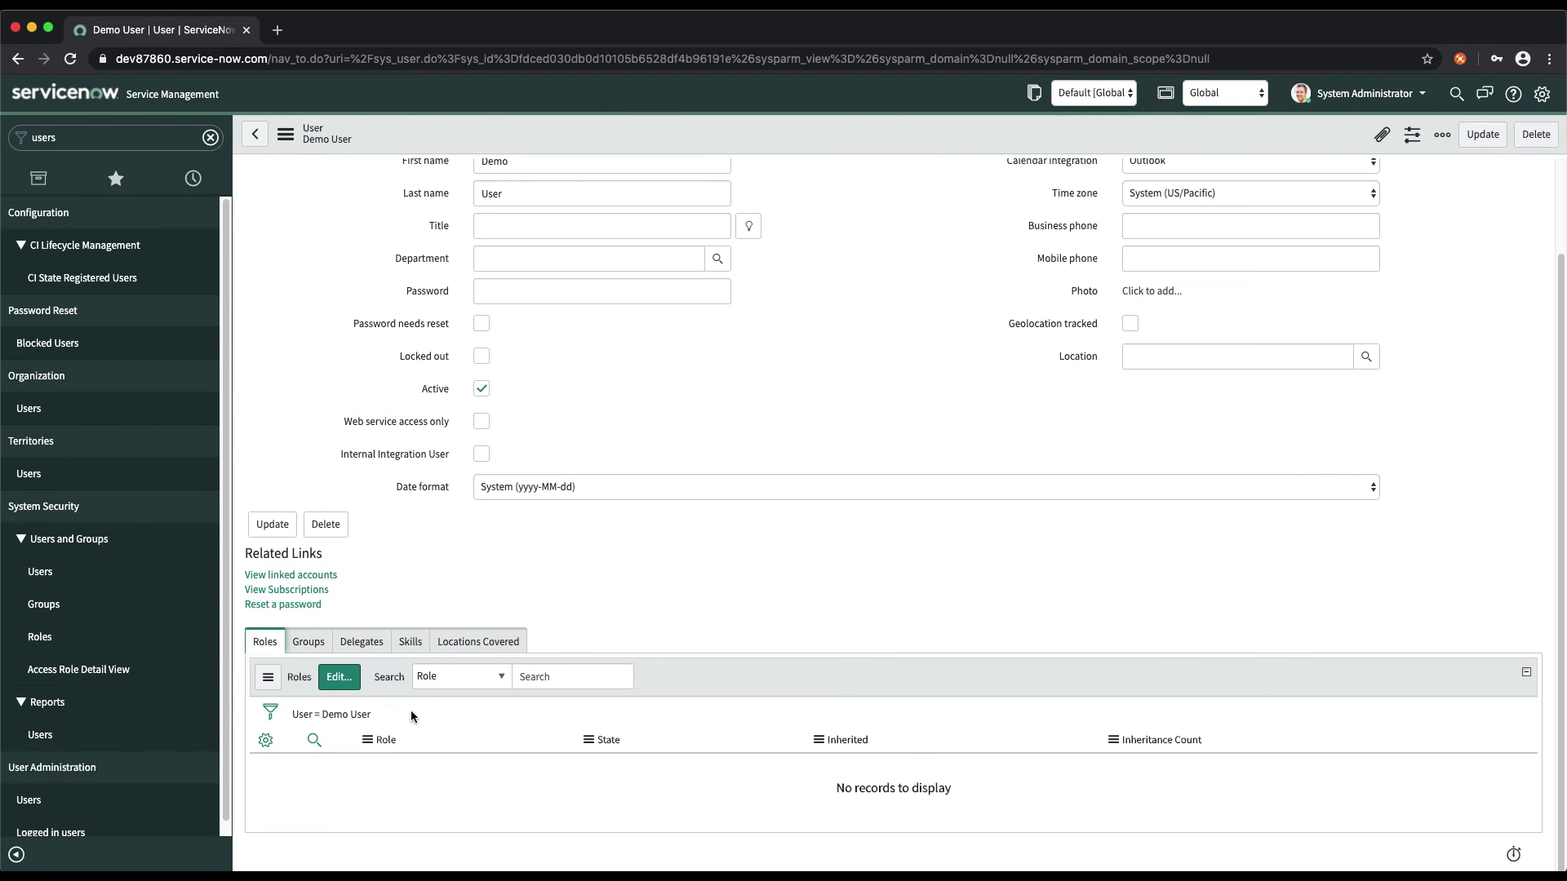
{"action": "left_click", "coordinate": [308, 642]}
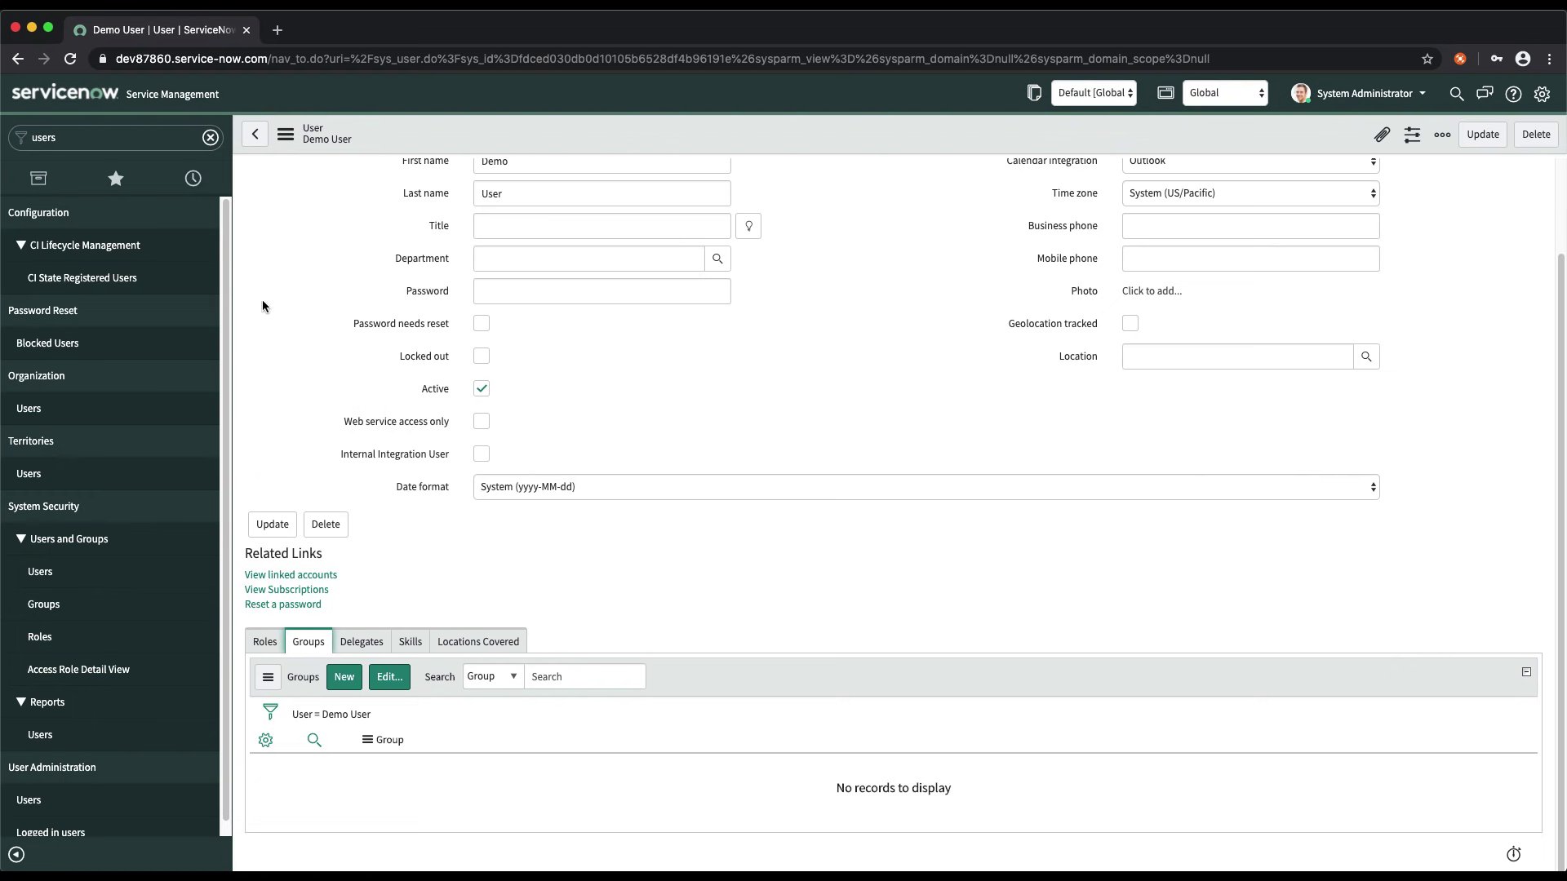
- Clear the navigator filter and look through the administrator's full list of applications
{"action": "left_click", "coordinate": [61, 186]}
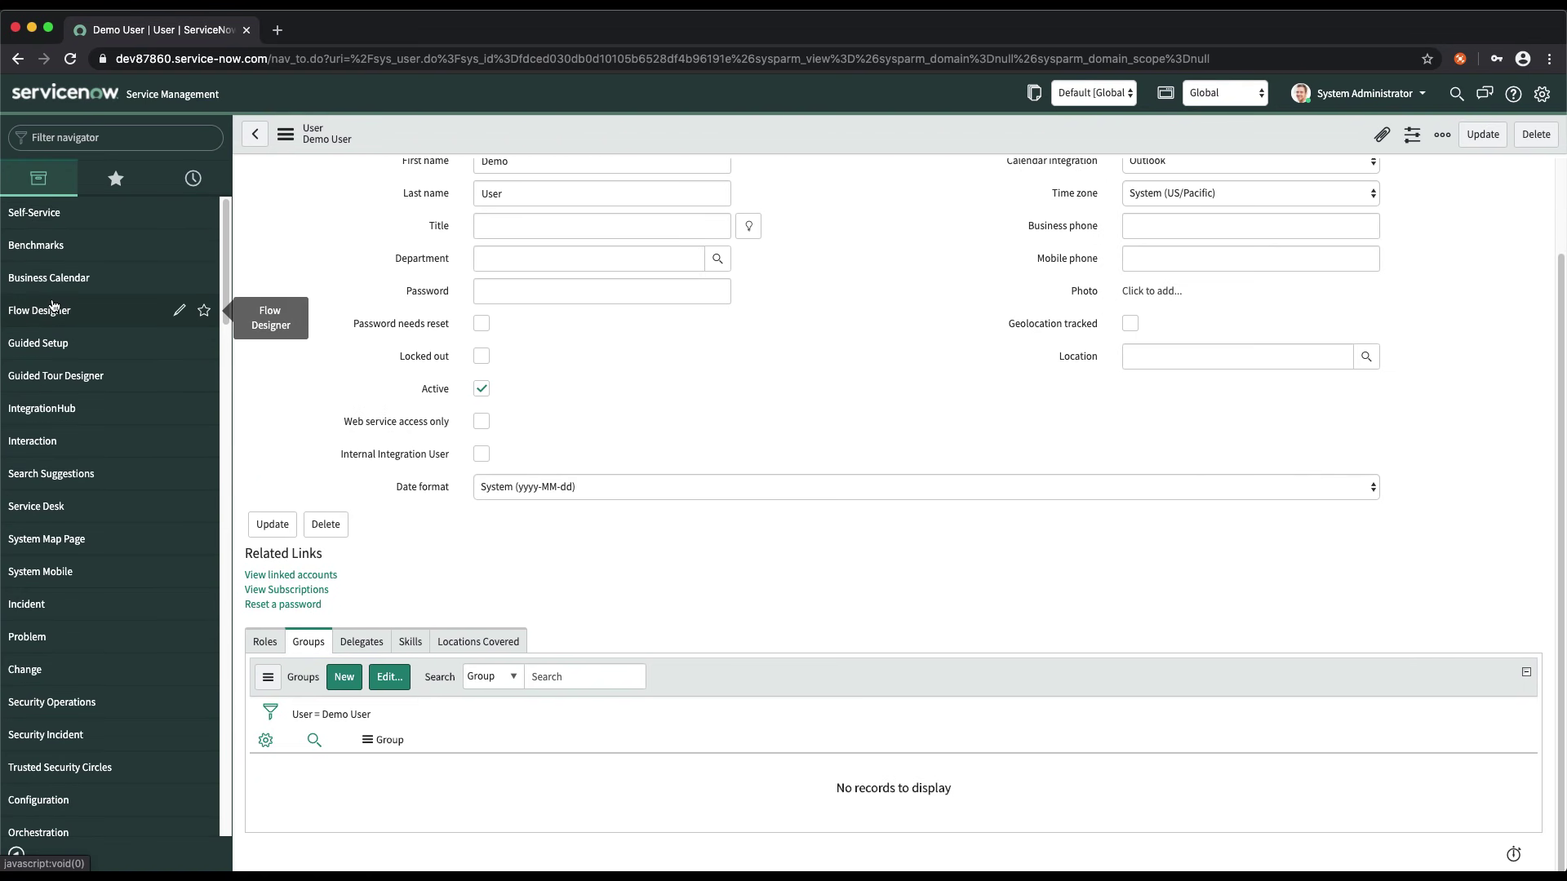
{"action": "left_click_drag", "start_coordinate": [225, 237], "coordinate": [222, 767]}
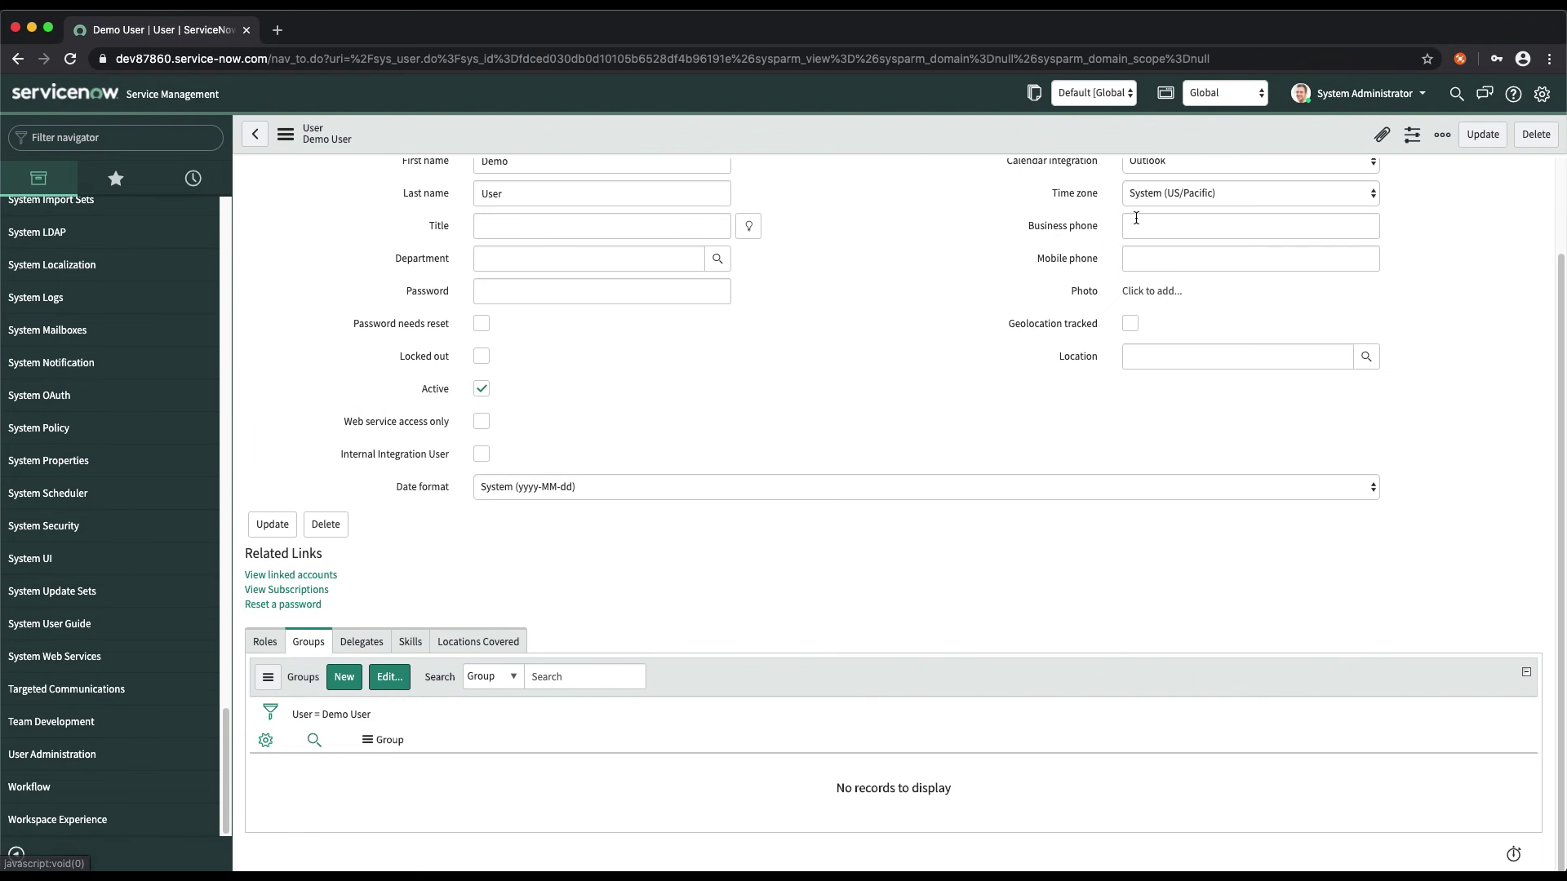
- Impersonate Demo User and collapse the Self-Service application in the navigator to compare the available applications
{"action": "left_click", "coordinate": [1365, 97]}
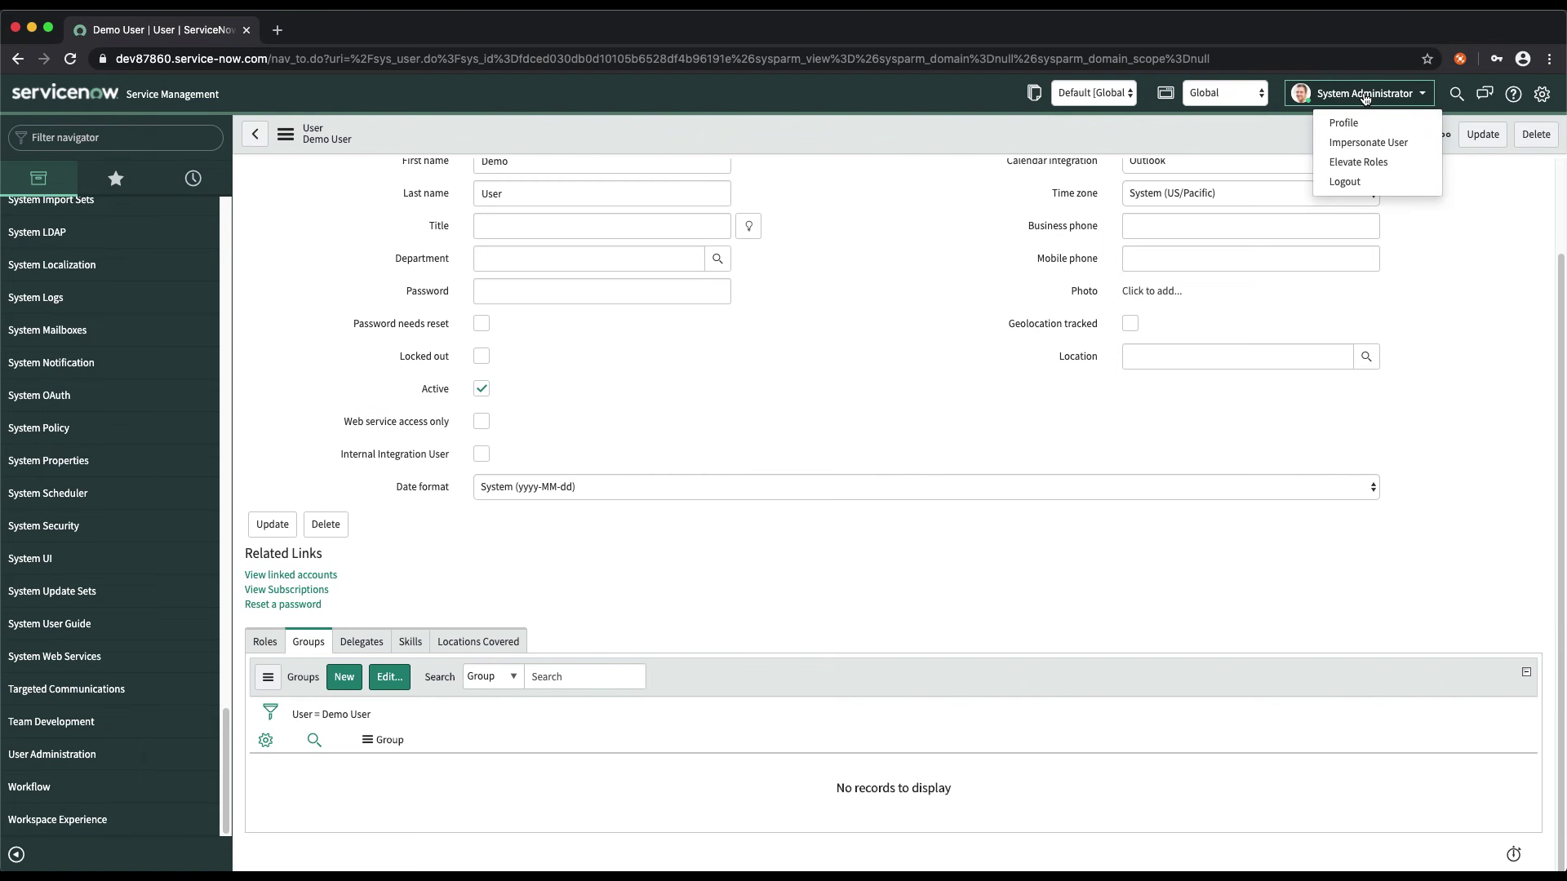
{"action": "left_click", "coordinate": [1365, 147]}
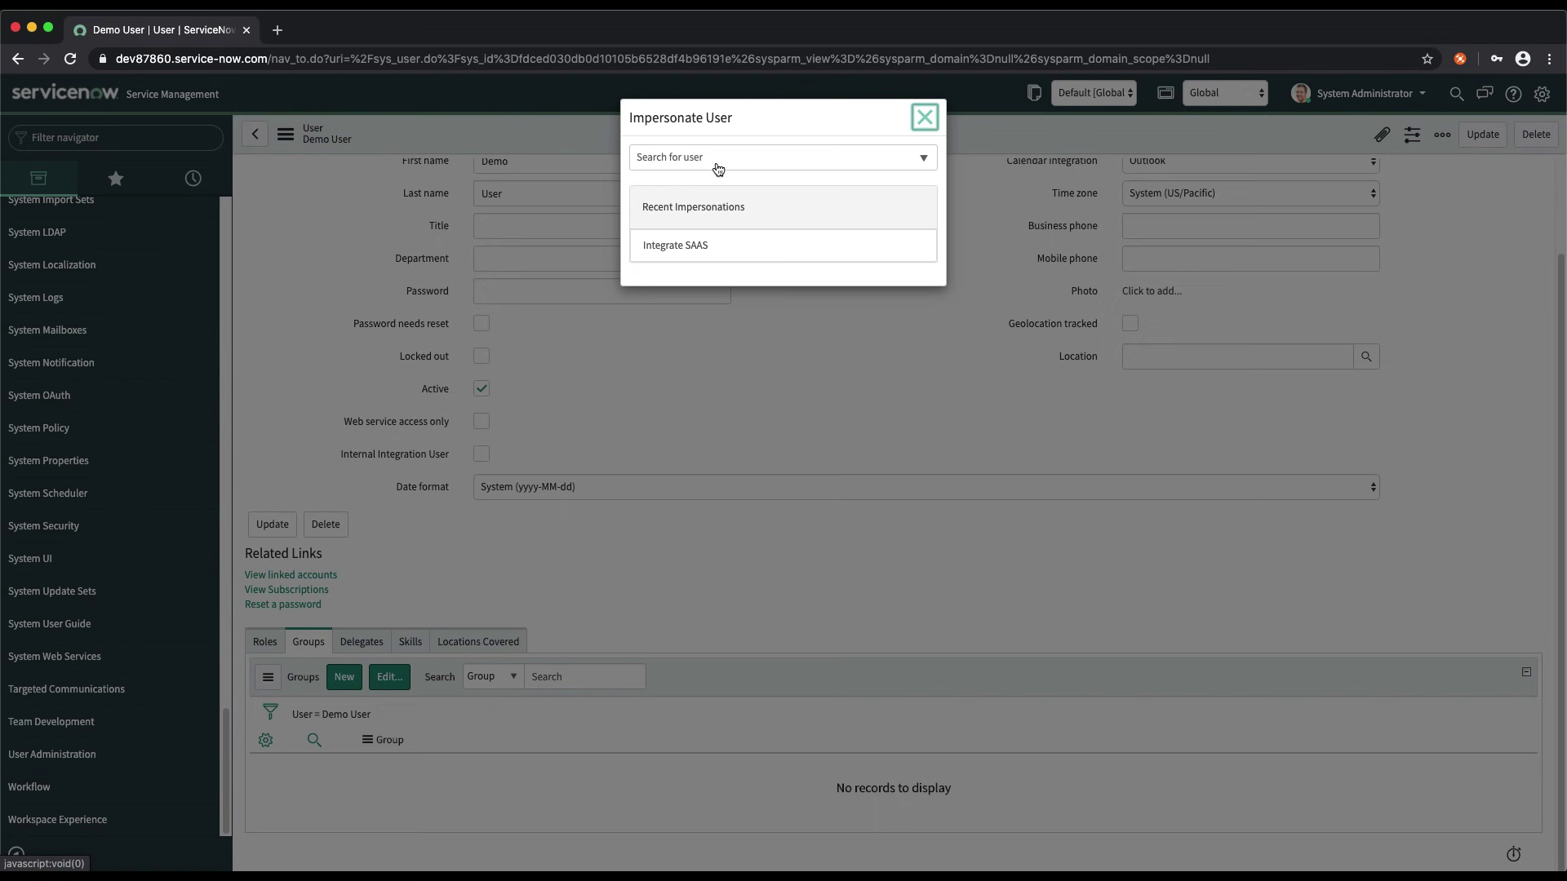
{"action": "left_click", "coordinate": [717, 163]}
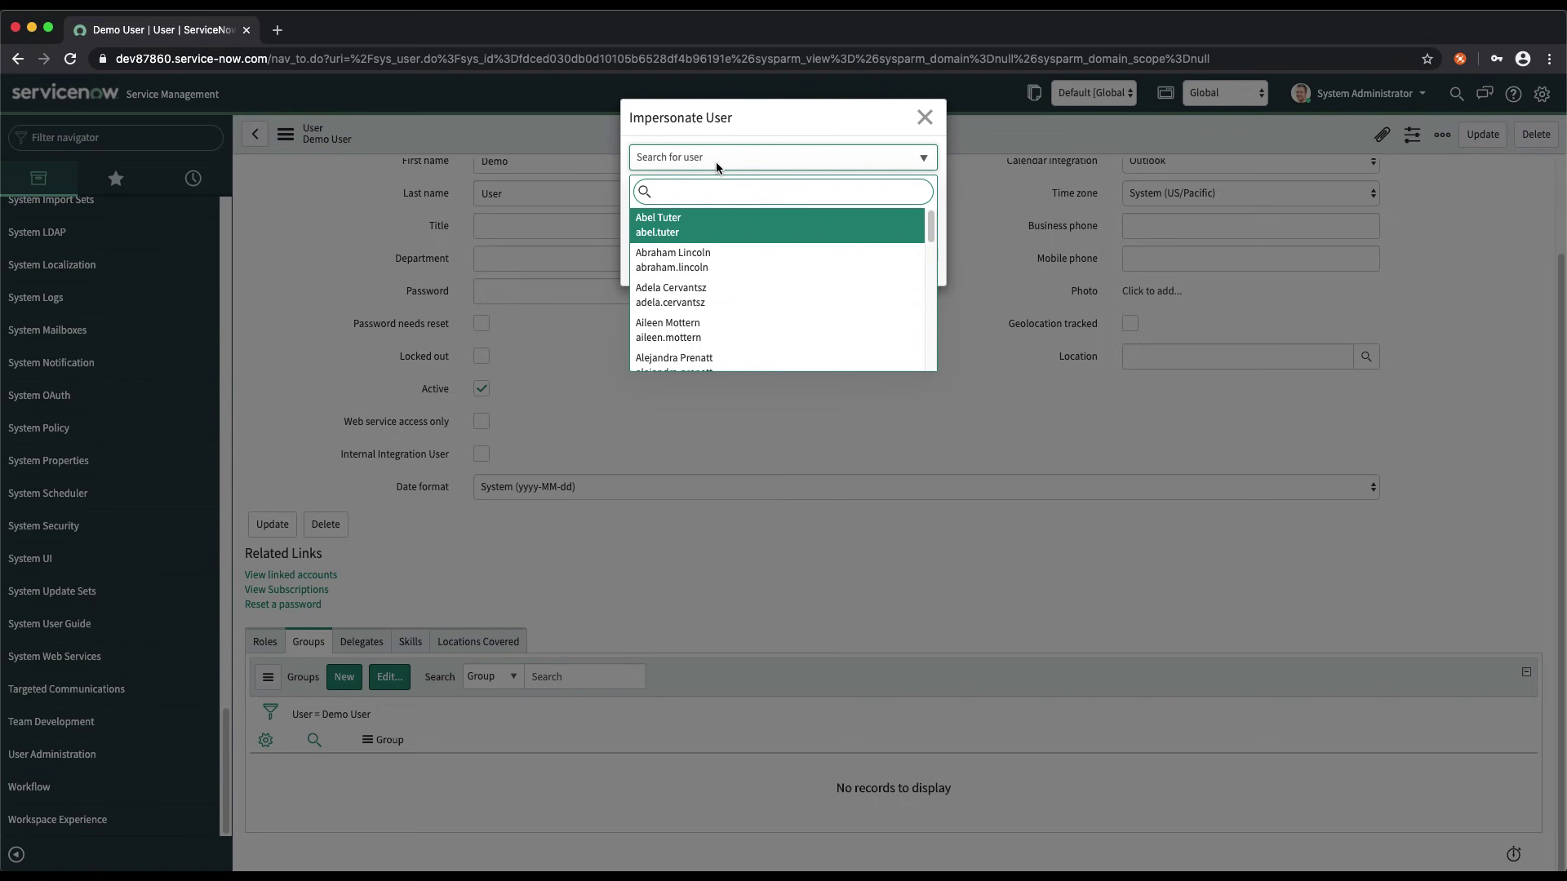
{"action": "type", "text": "demo"}
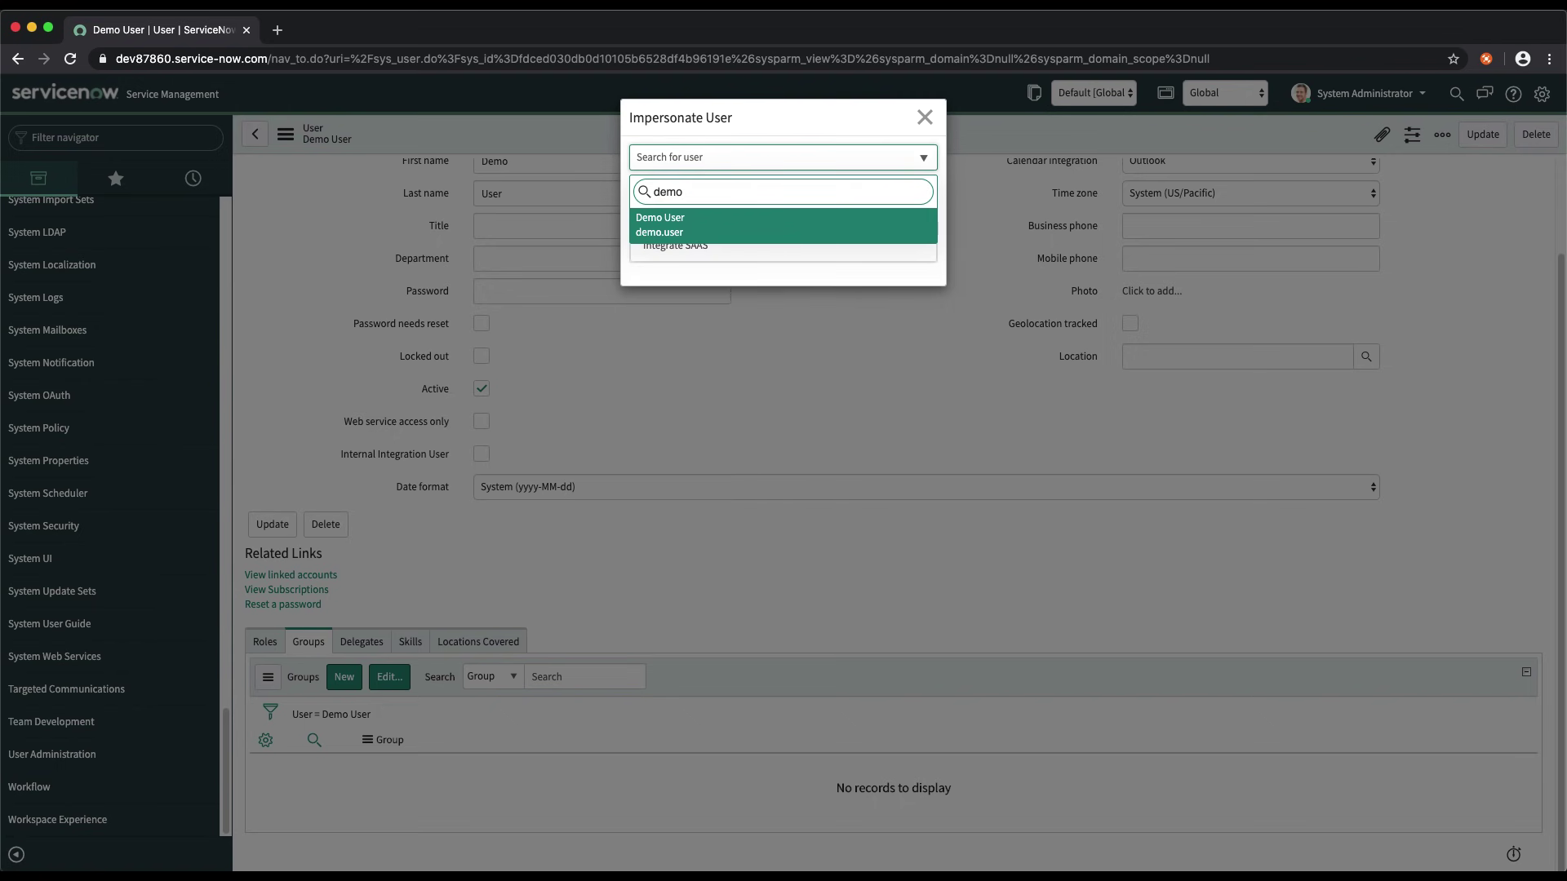
{"action": "left_click", "coordinate": [695, 232]}
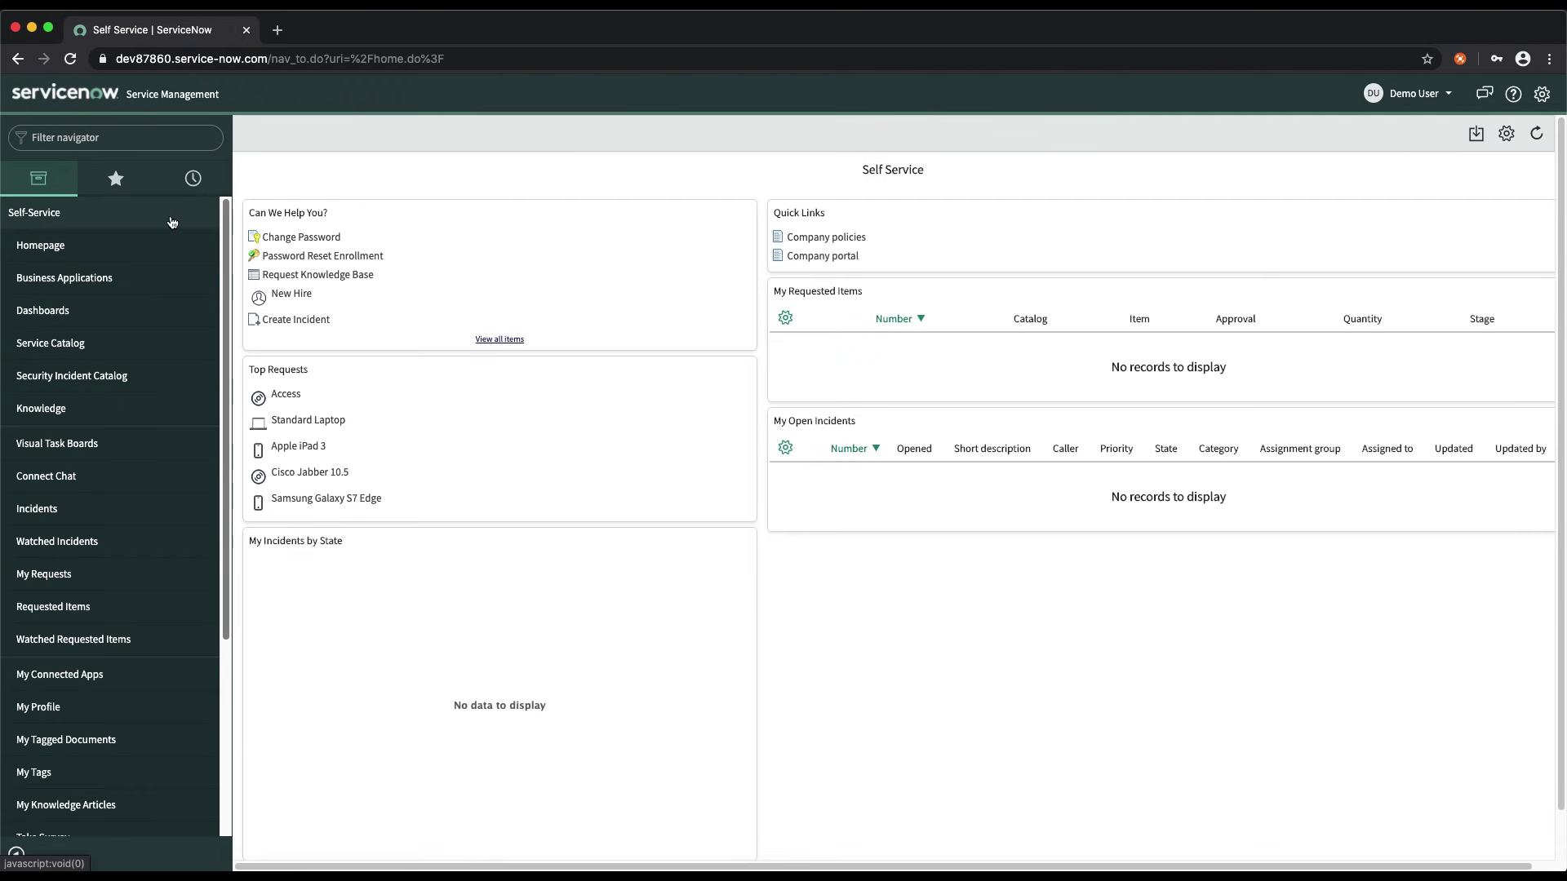
{"action": "left_click", "coordinate": [92, 216]}
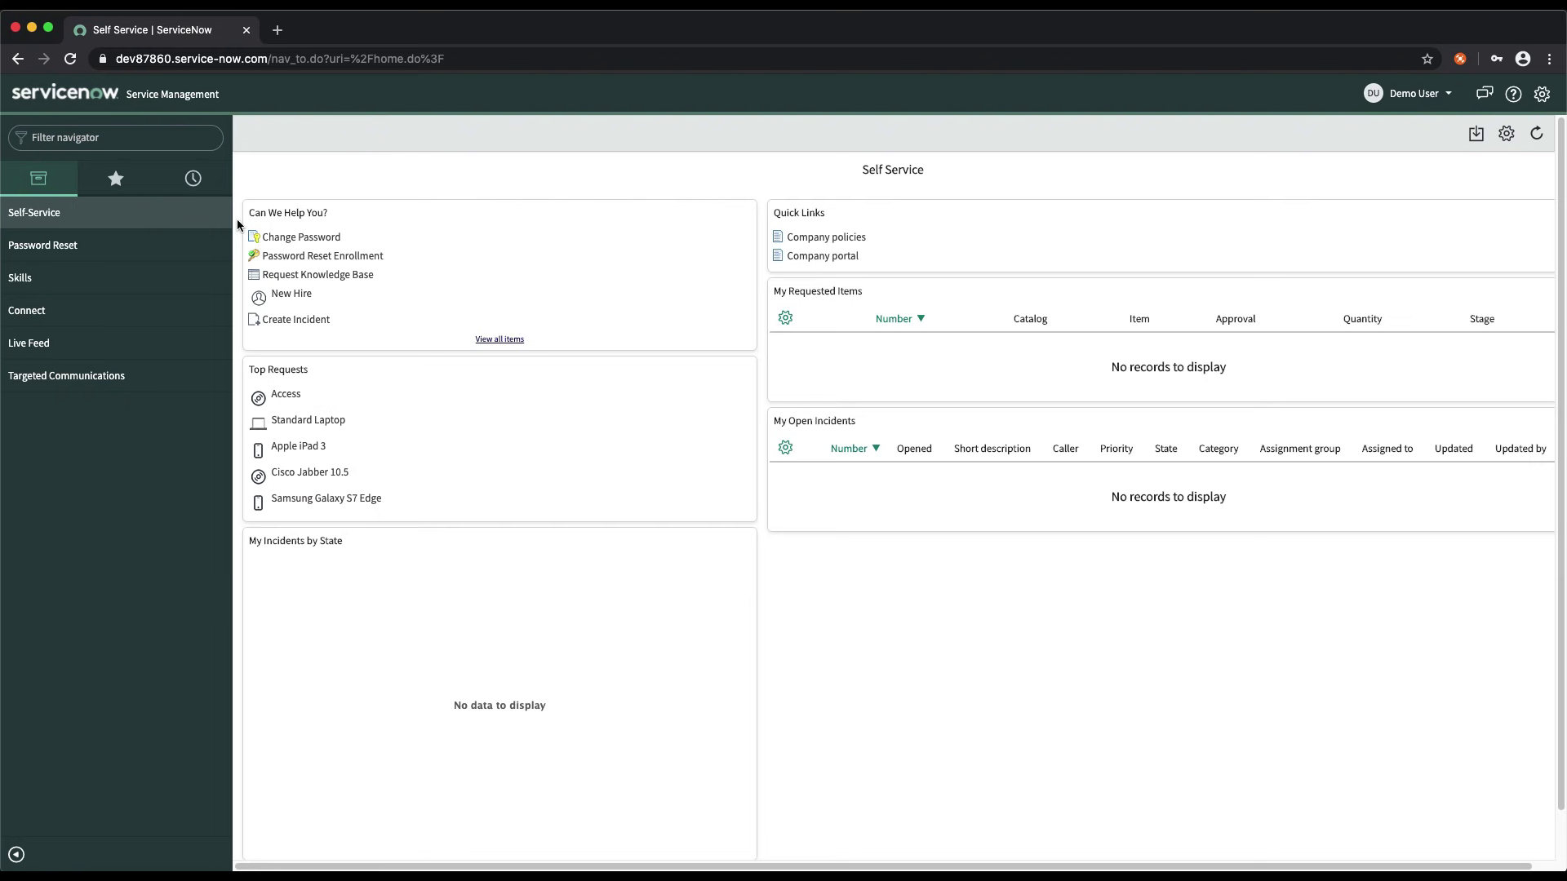
- Switch the impersonation from Demo User to ITIL User
{"action": "left_click", "coordinate": [1413, 102]}
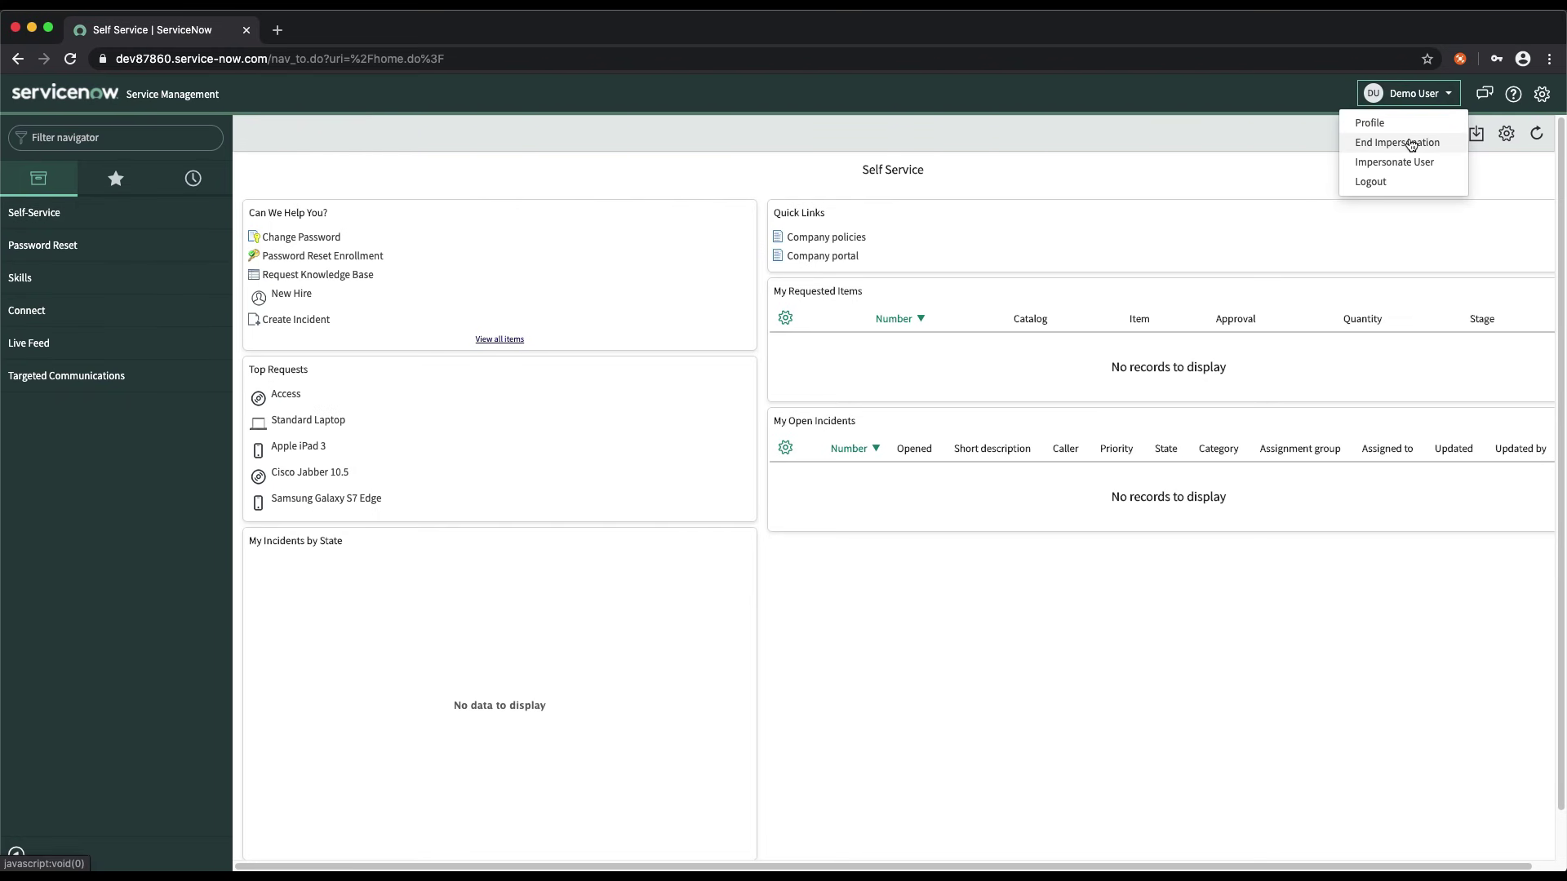
{"action": "left_click", "coordinate": [1395, 161]}
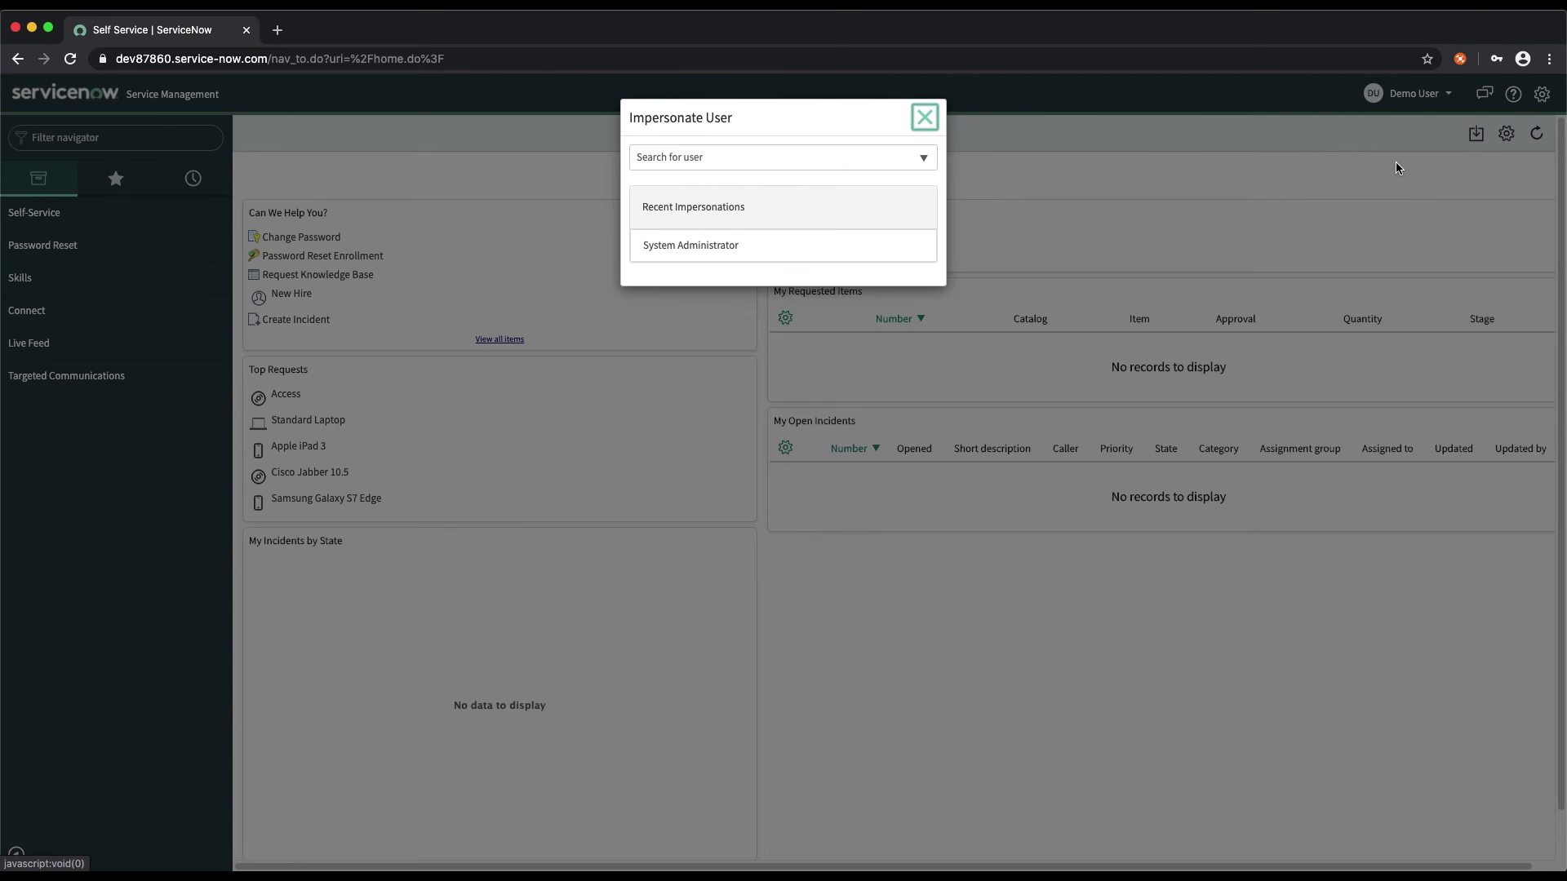
{"action": "left_click", "coordinate": [788, 155]}
{"action": "type", "text": "itil"}
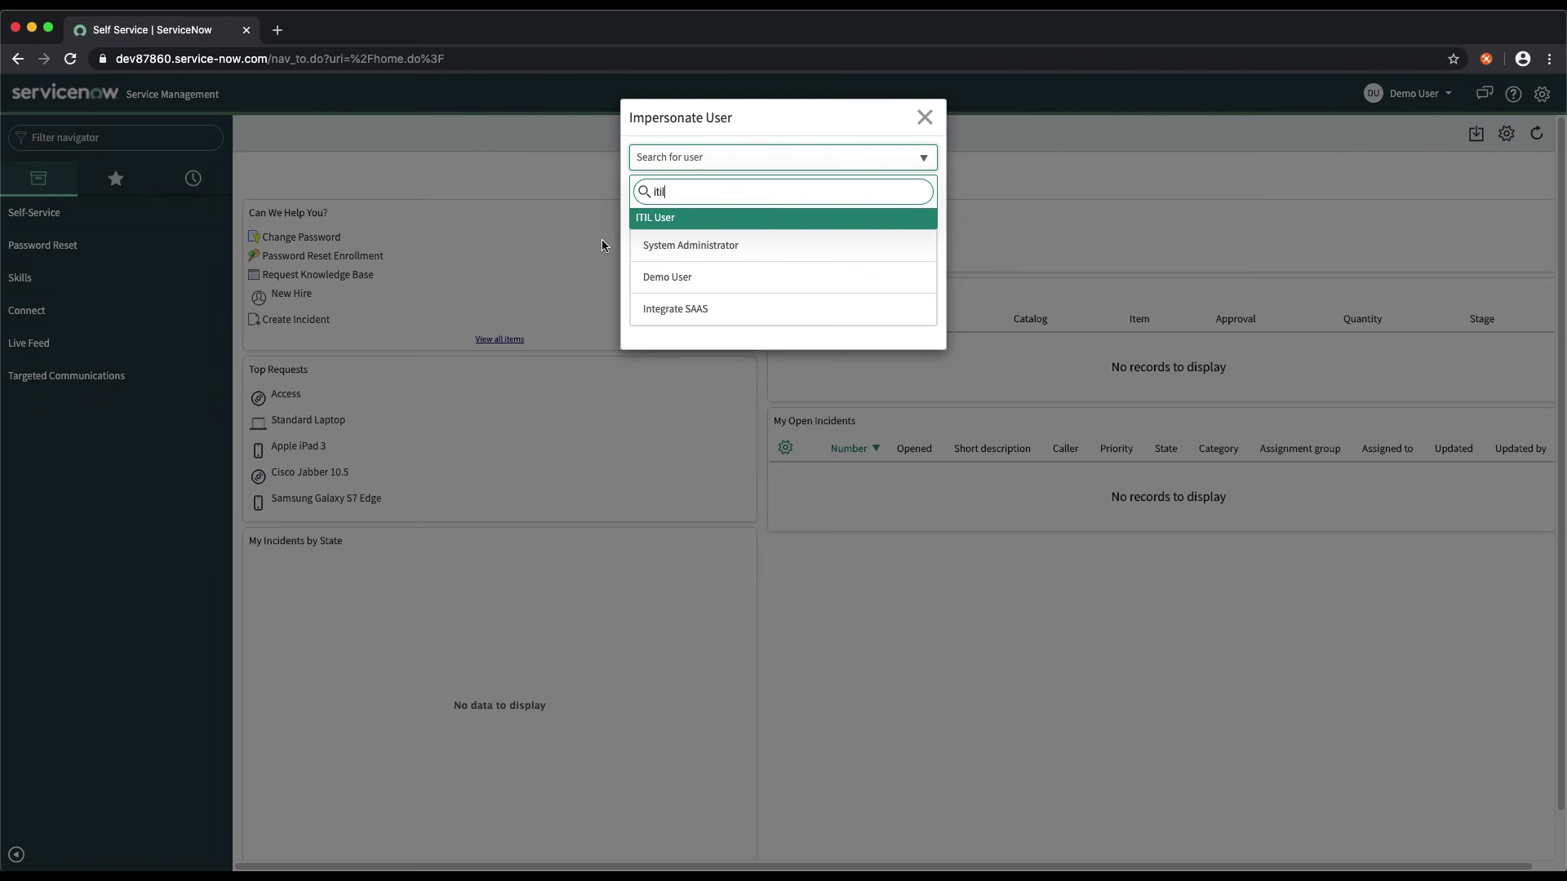
{"action": "left_click", "coordinate": [692, 227]}
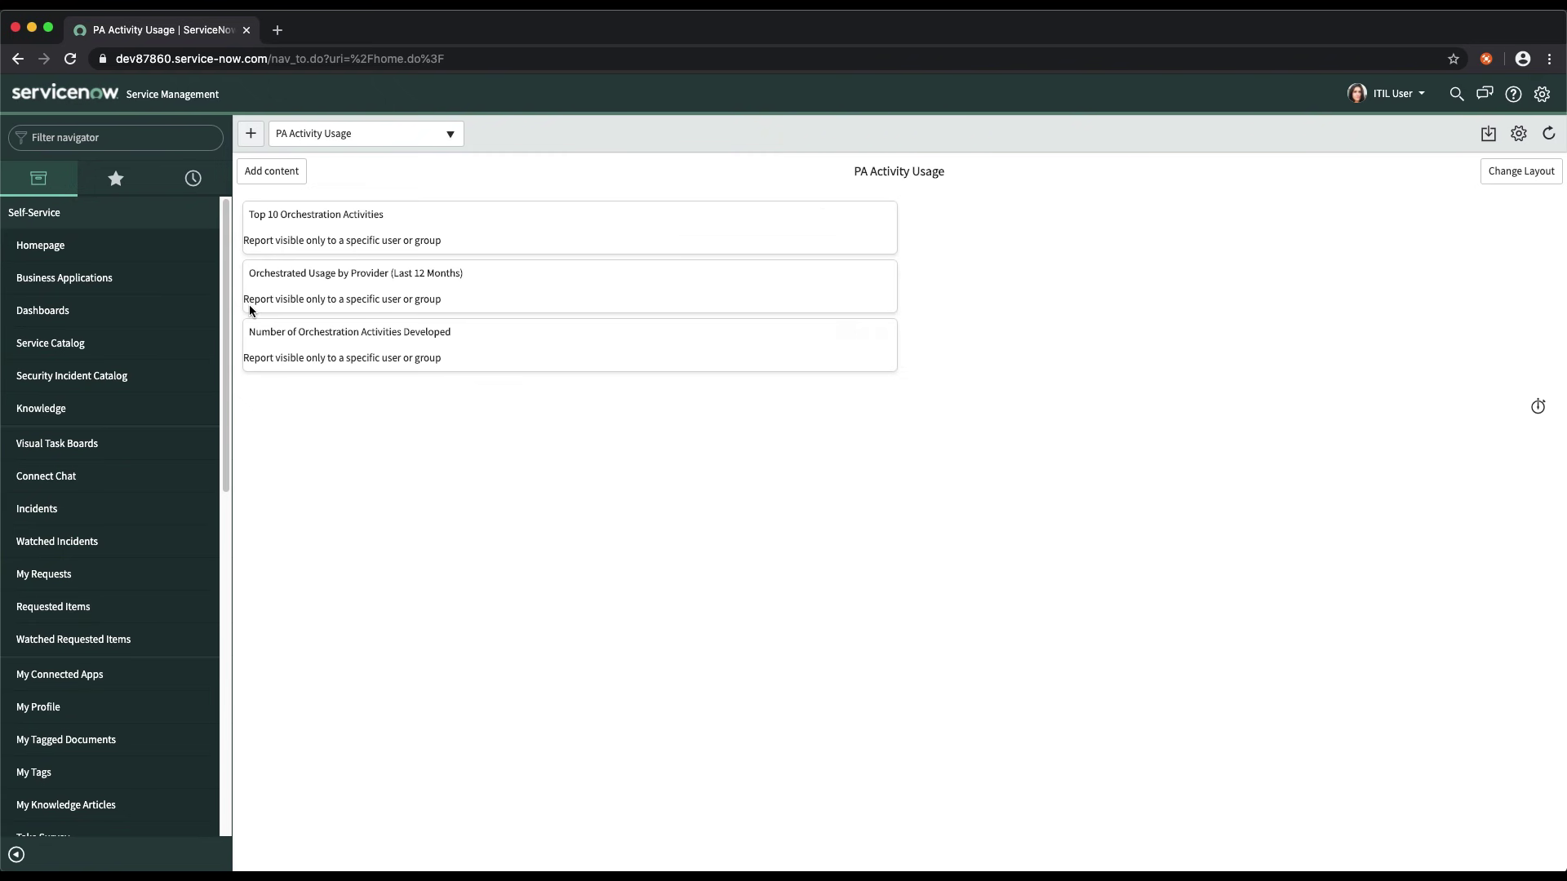
- Collapse Self-Service and examine the applications available to ITIL User, including the modules under Incident
{"action": "left_click", "coordinate": [86, 224]}
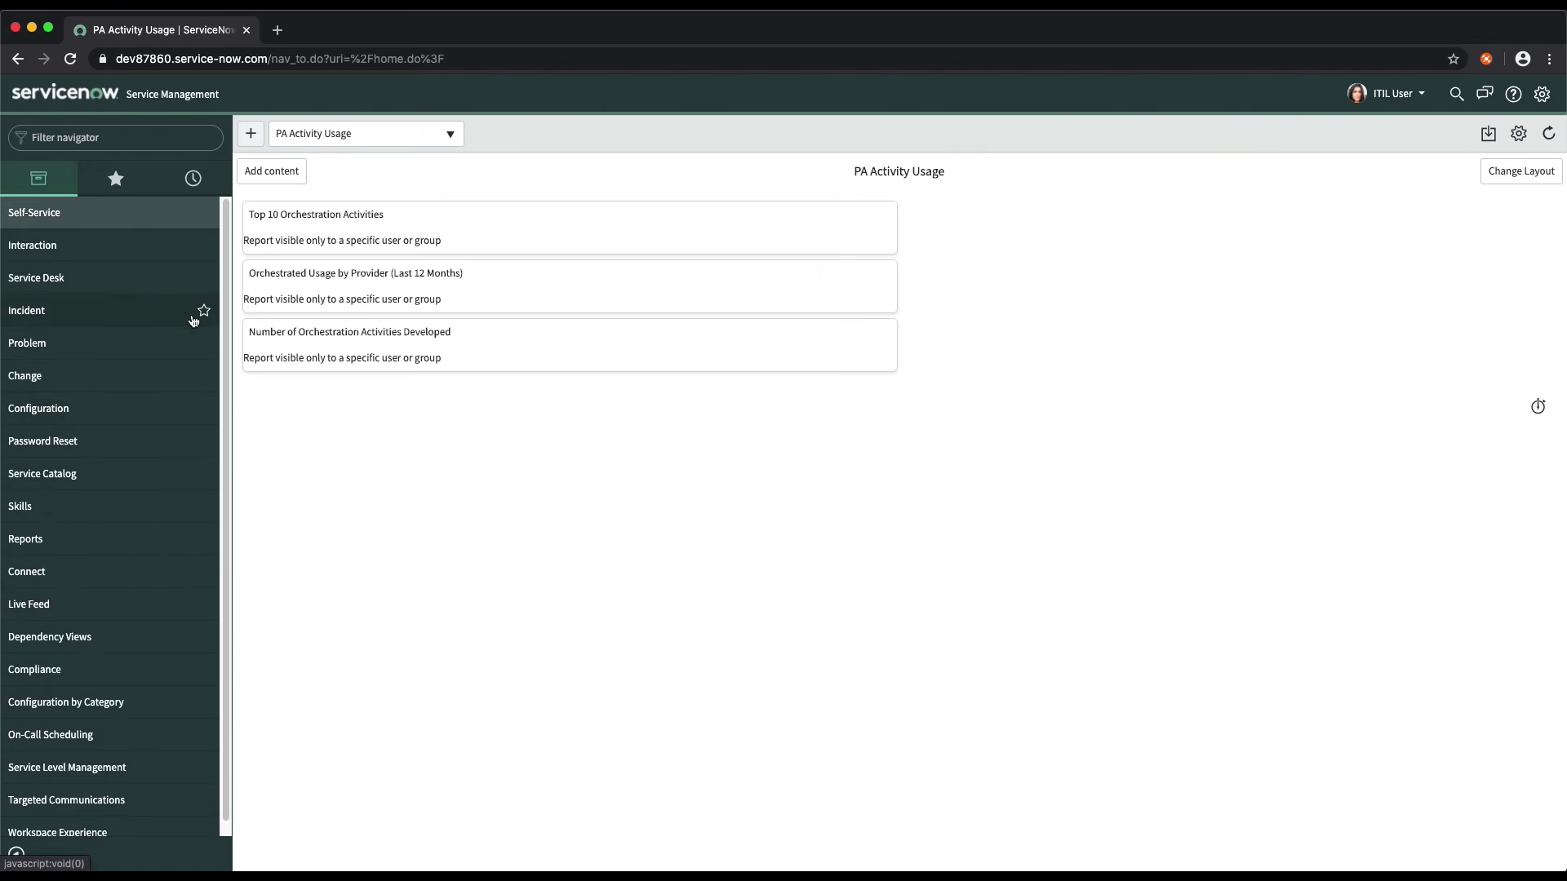
{"action": "scroll", "coordinate": [210, 433], "scroll_direction": "down", "scroll_amount": 1}
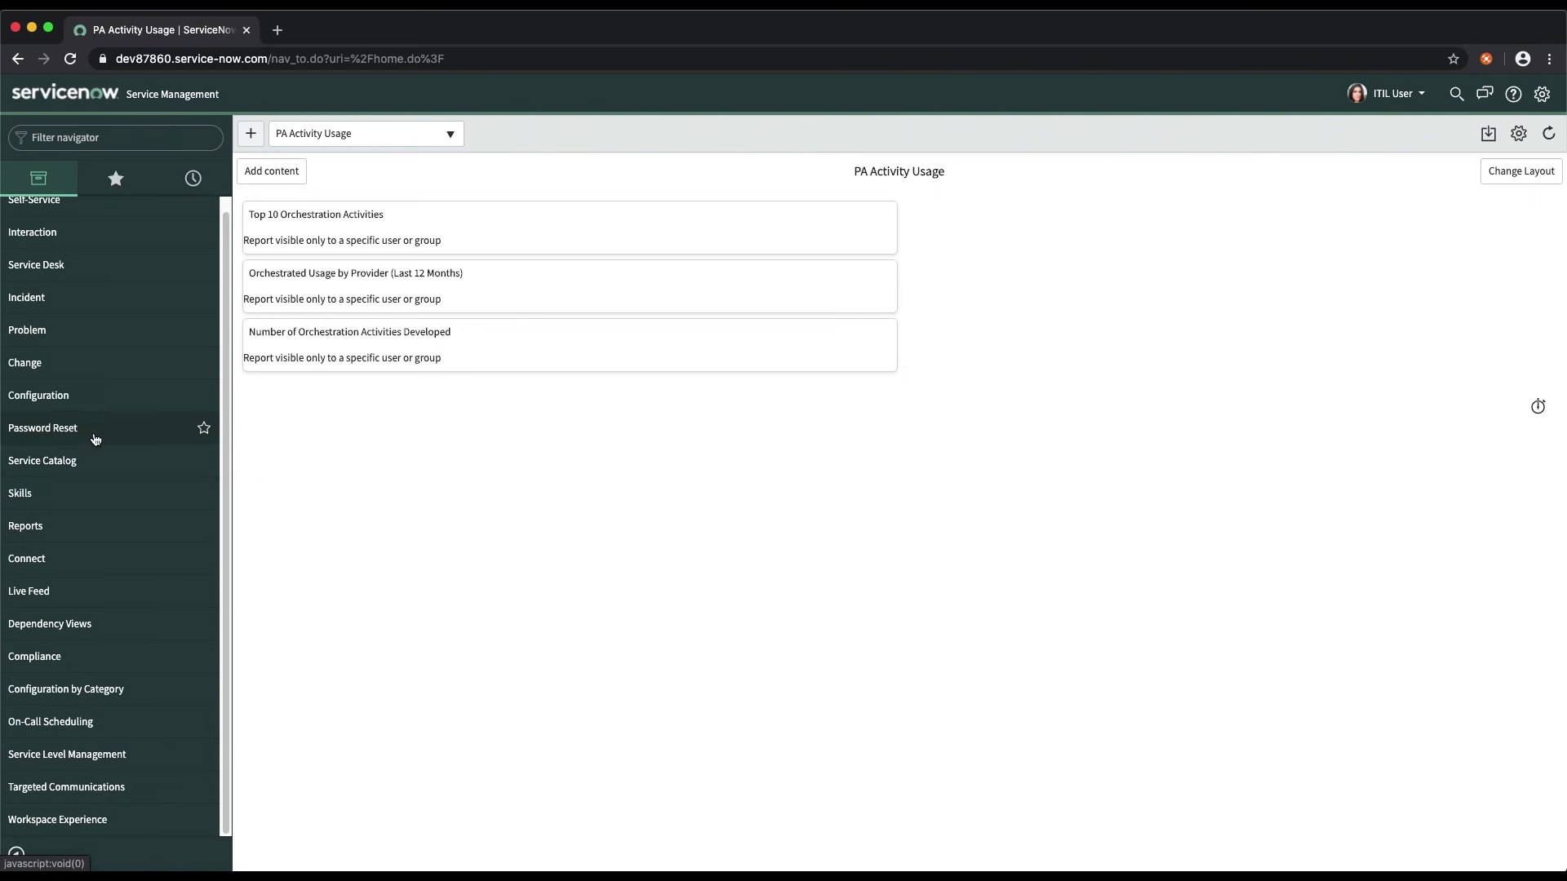
{"action": "left_click", "coordinate": [44, 303]}
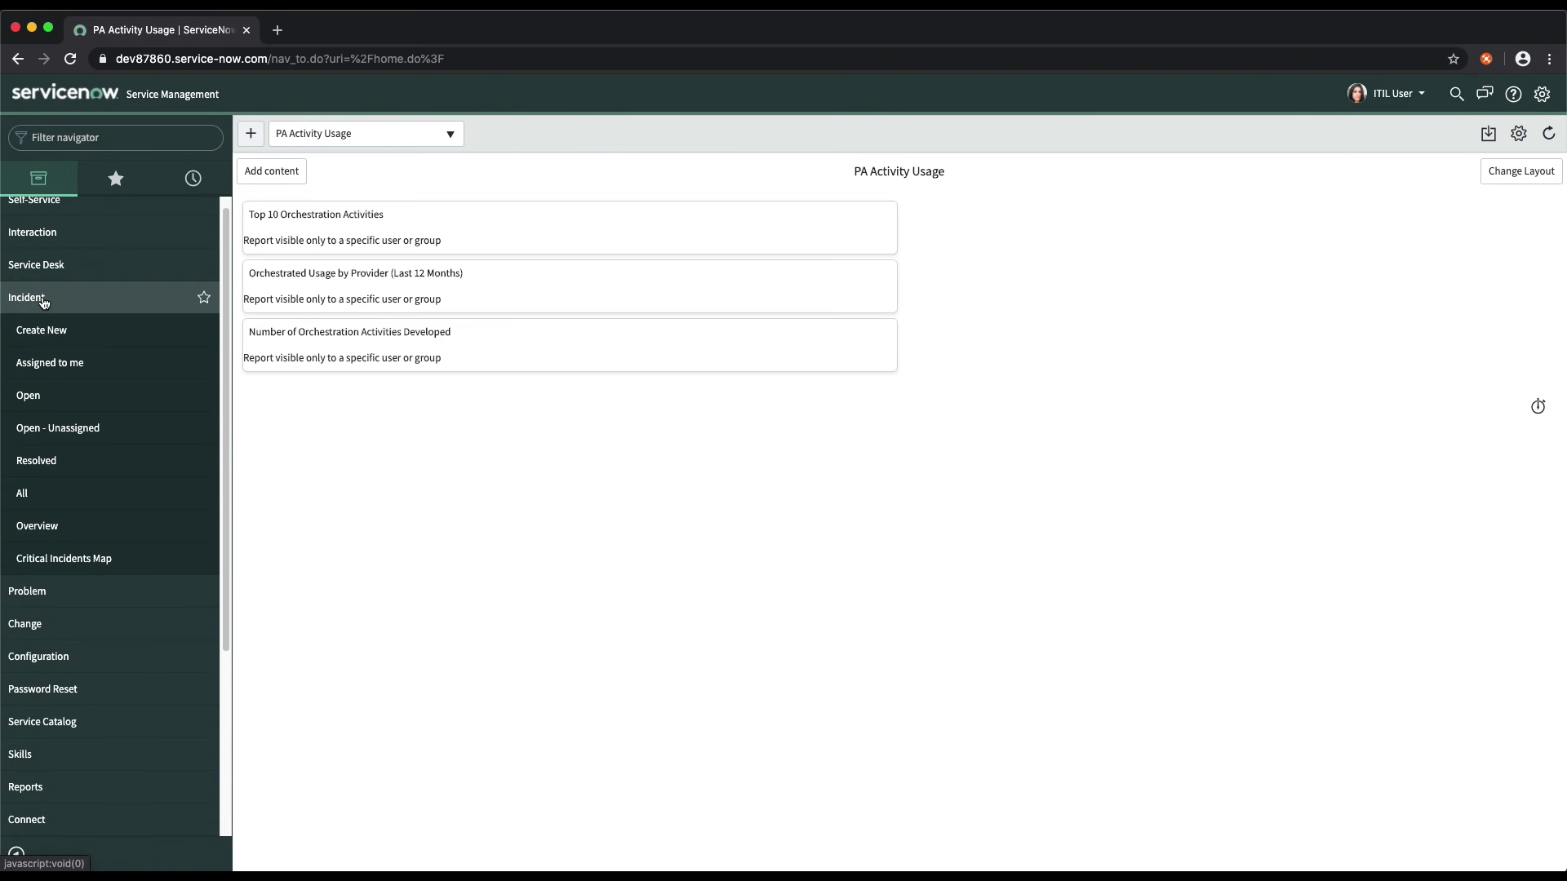
{"action": "left_click", "coordinate": [44, 301]}
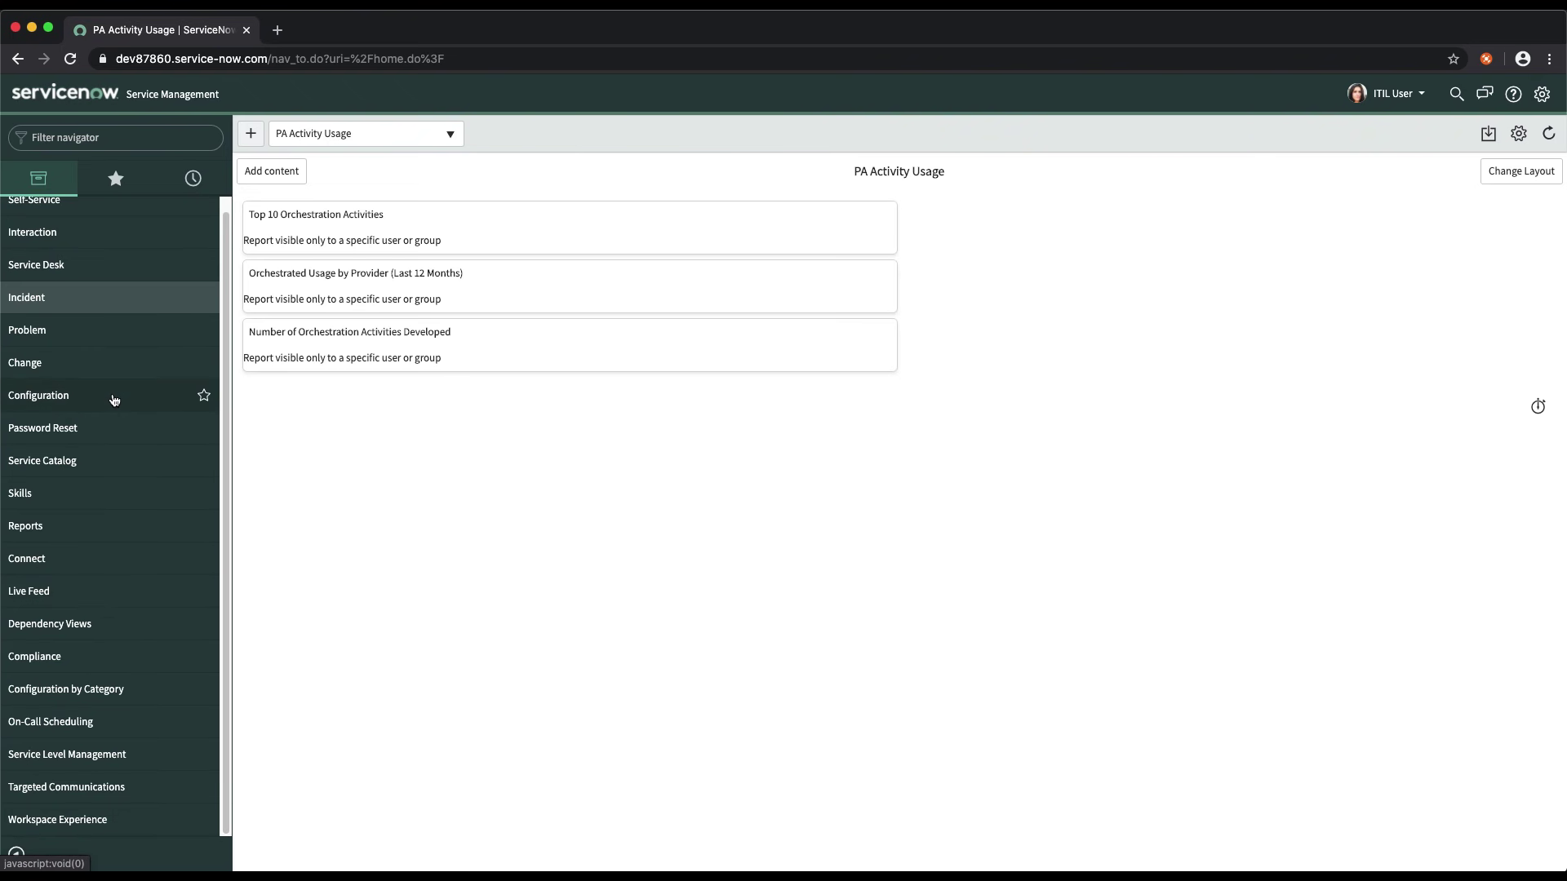
- Open the list of homepages available to ITIL User
{"action": "mouse_move", "coordinate": [755, 333]}
{"action": "left_click", "coordinate": [402, 136]}
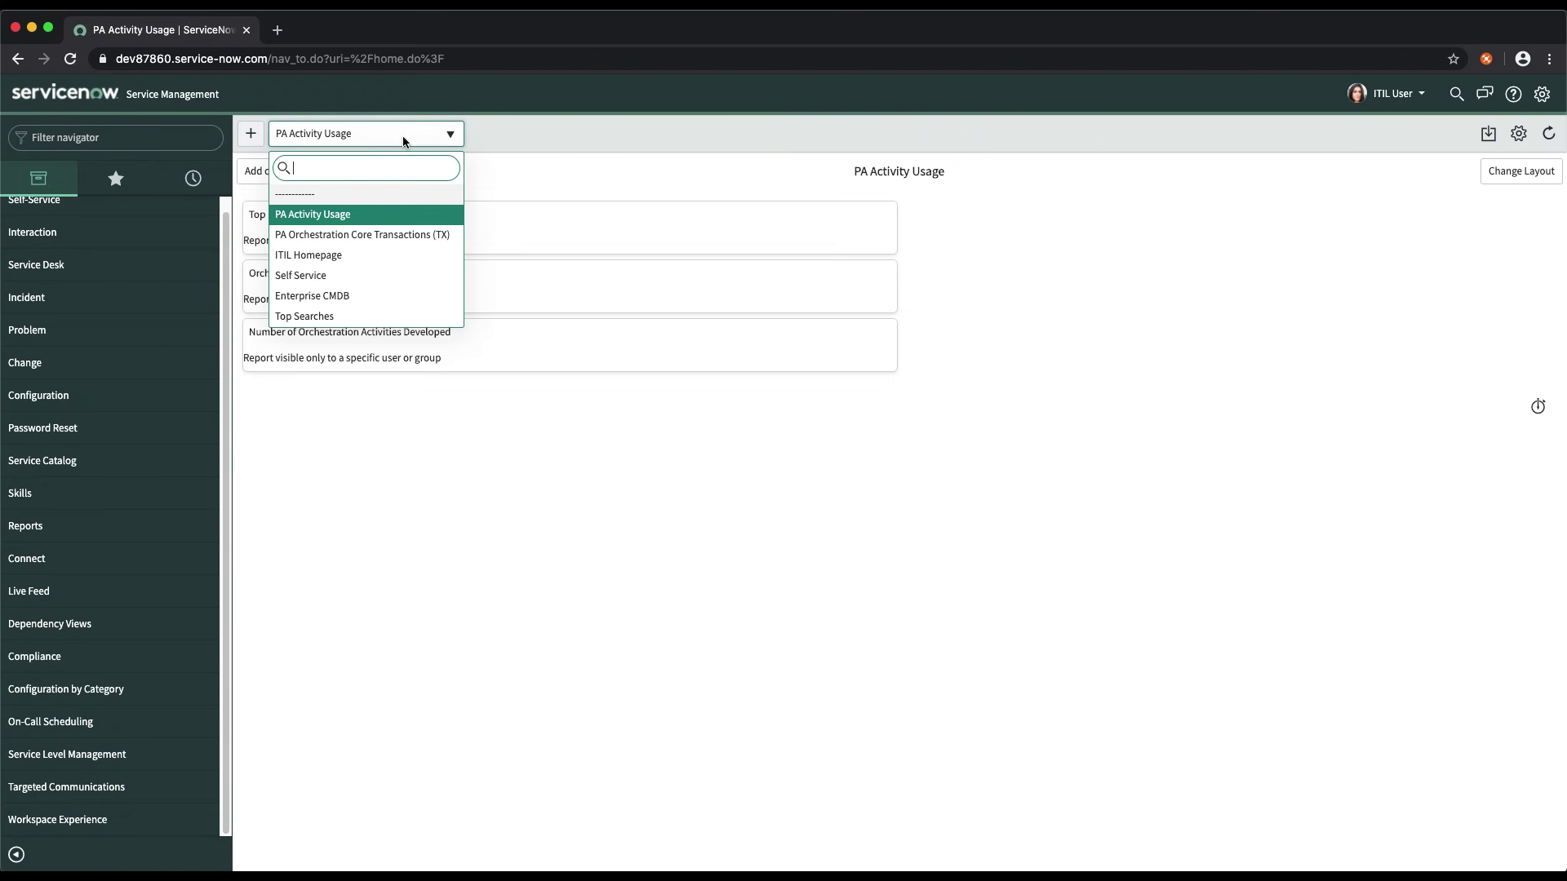